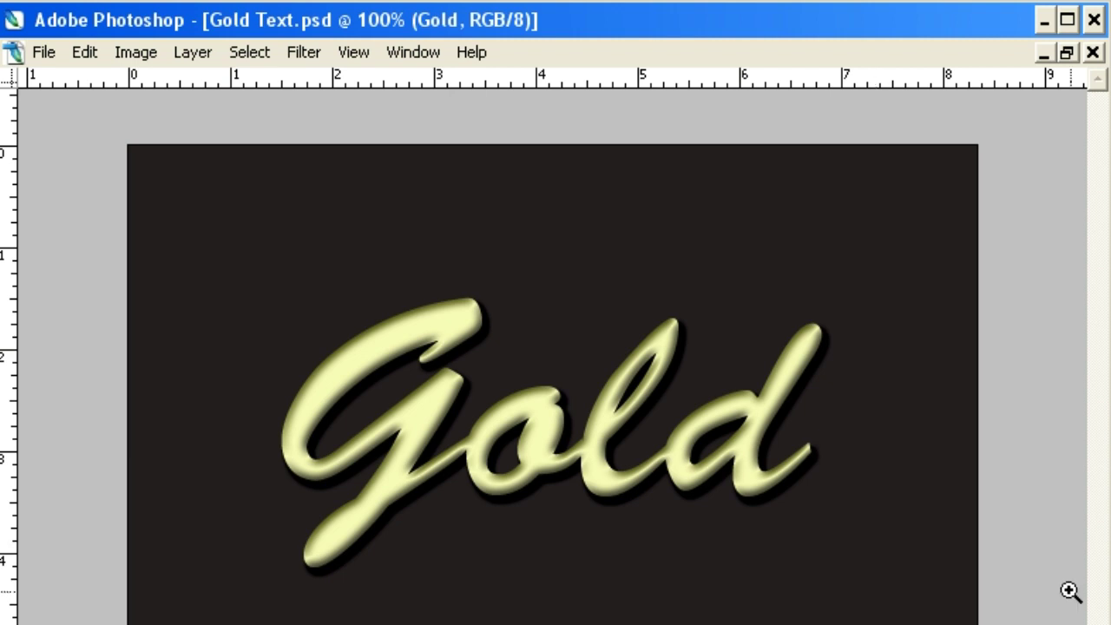
- Close the finished Gold Text.psd document window
{"action": "left_click", "coordinate": [1093, 52]}
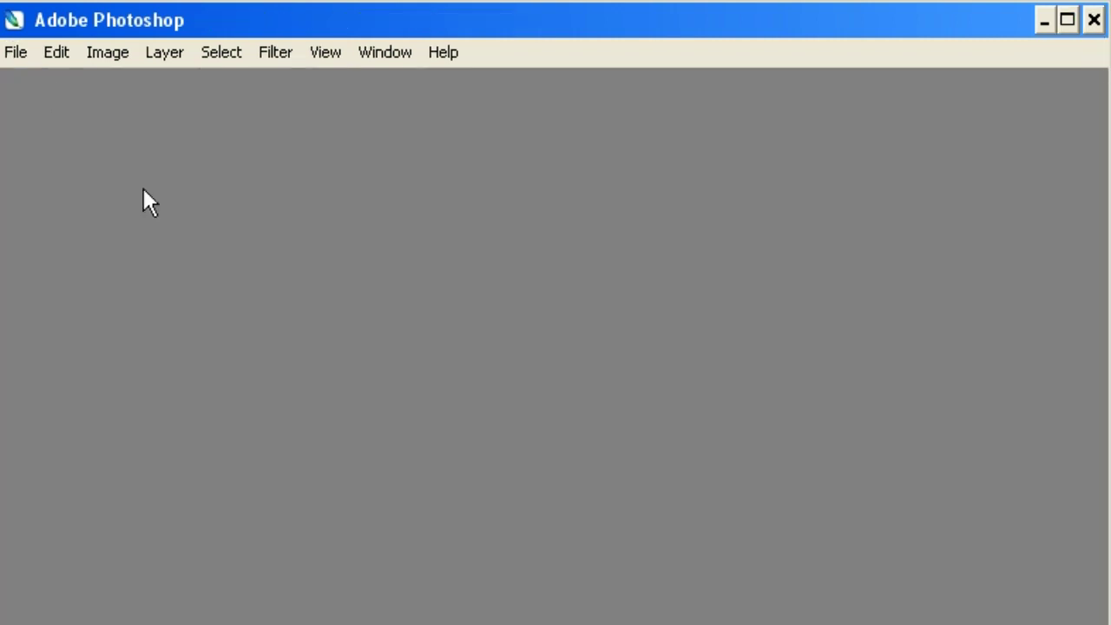
- Create Untitled-1 at 500 × 200 px, 72 ppi, RGB, white background, and reposition its window
{"action": "left_click", "coordinate": [16, 53]}
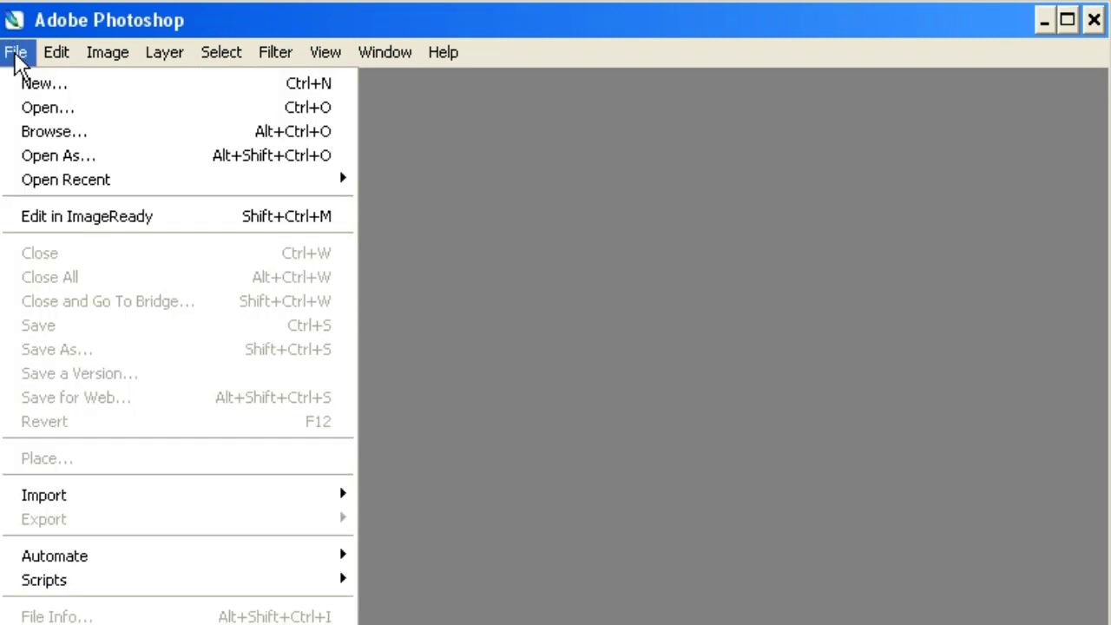
{"action": "left_click", "coordinate": [37, 90]}
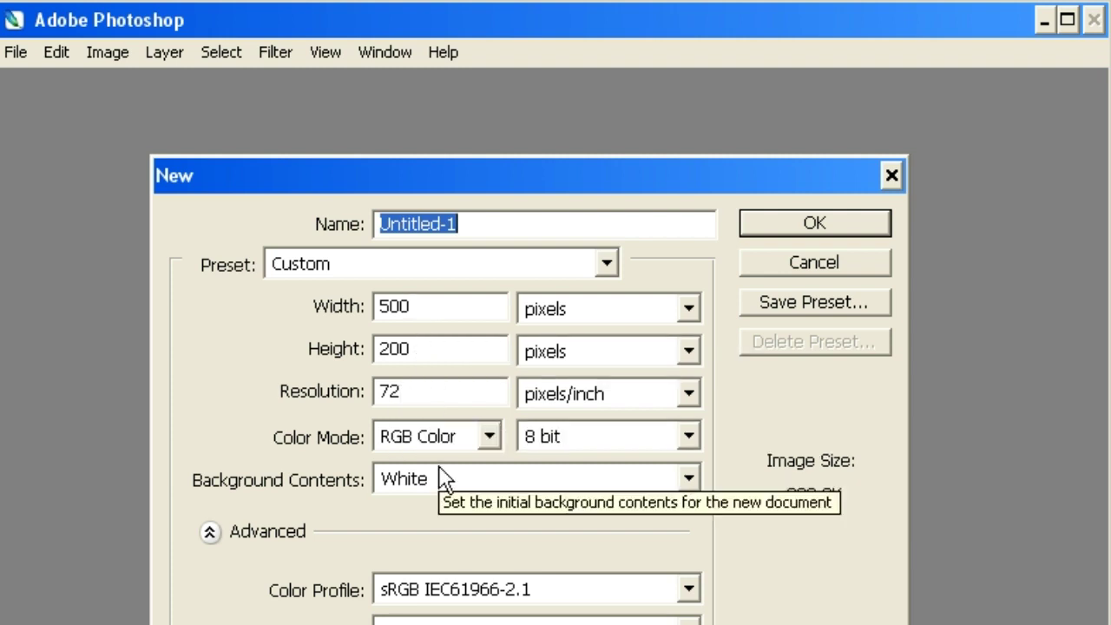
{"action": "left_click", "coordinate": [800, 220]}
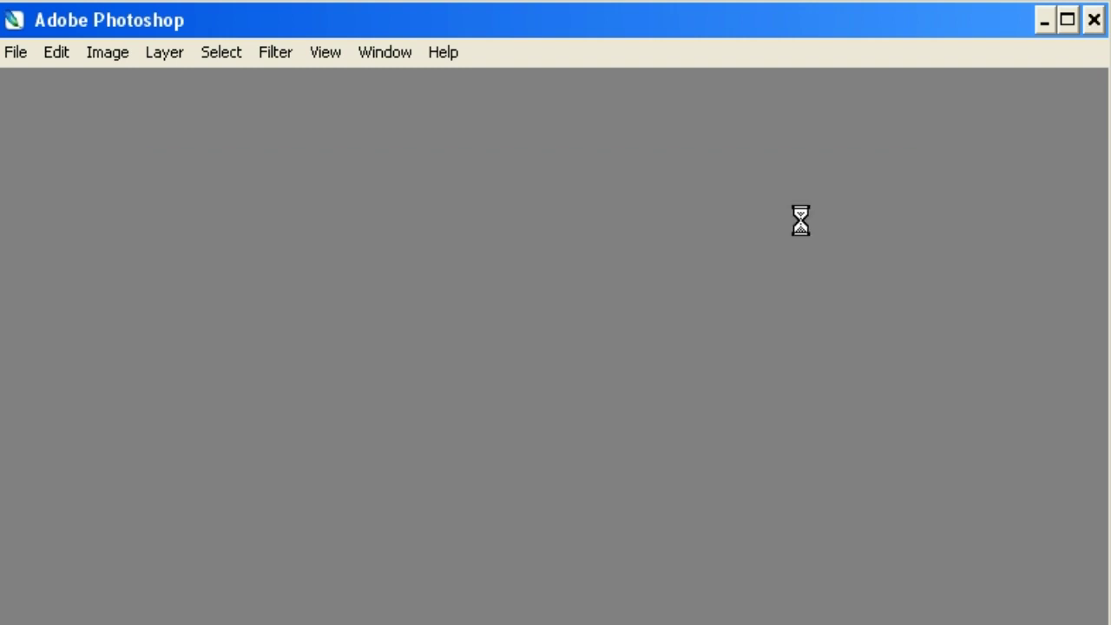
{"action": "left_click_drag", "start_coordinate": [583, 104], "coordinate": [742, 158]}
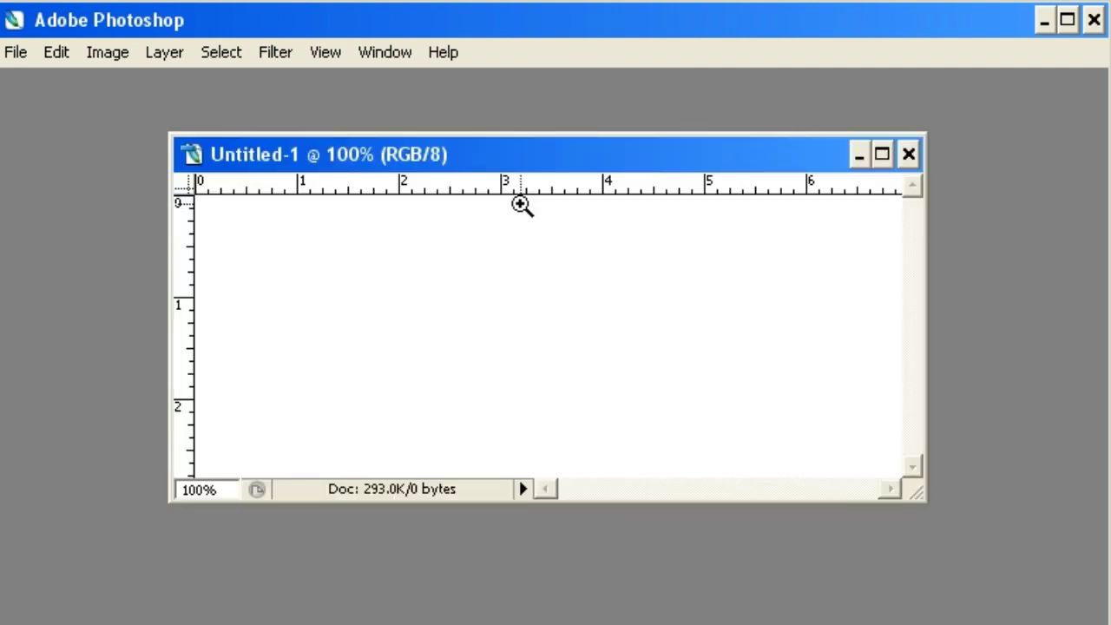
- Restore the palettes and show the Color panel, leaving the foreground colour unchanged
{"action": "key", "text": "Tab"}
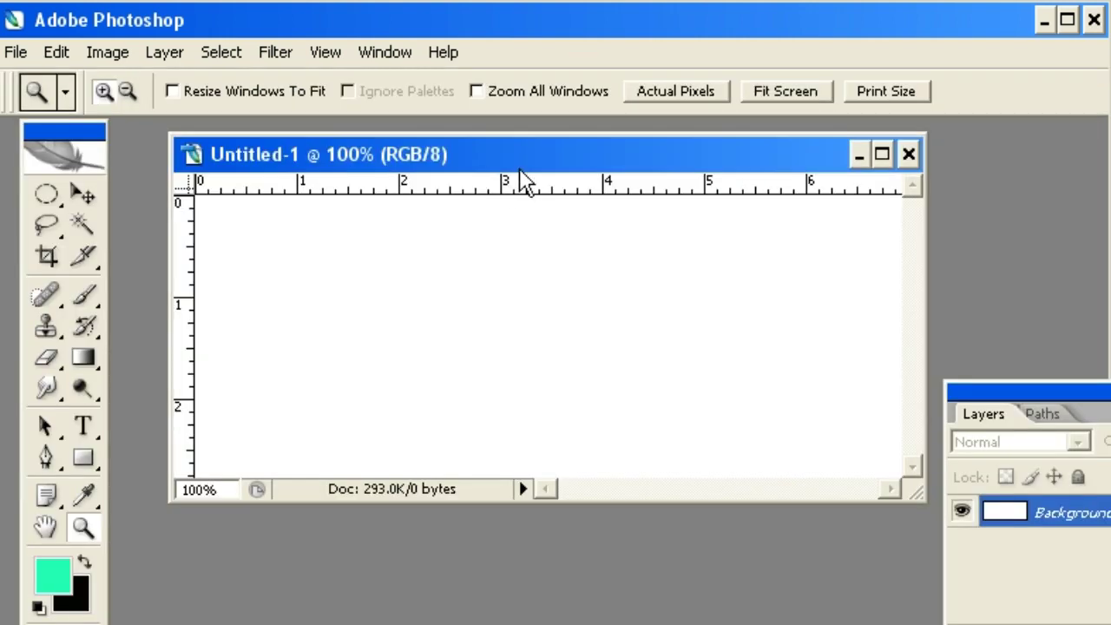
{"action": "left_click_drag", "start_coordinate": [530, 165], "coordinate": [536, 222]}
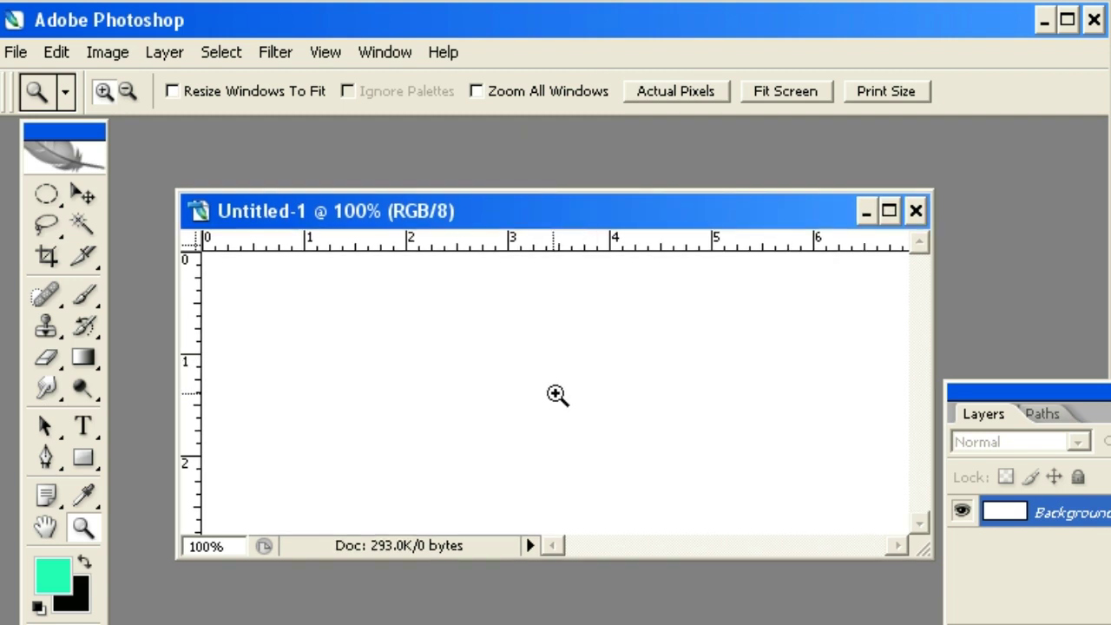
{"action": "left_click", "coordinate": [57, 589]}
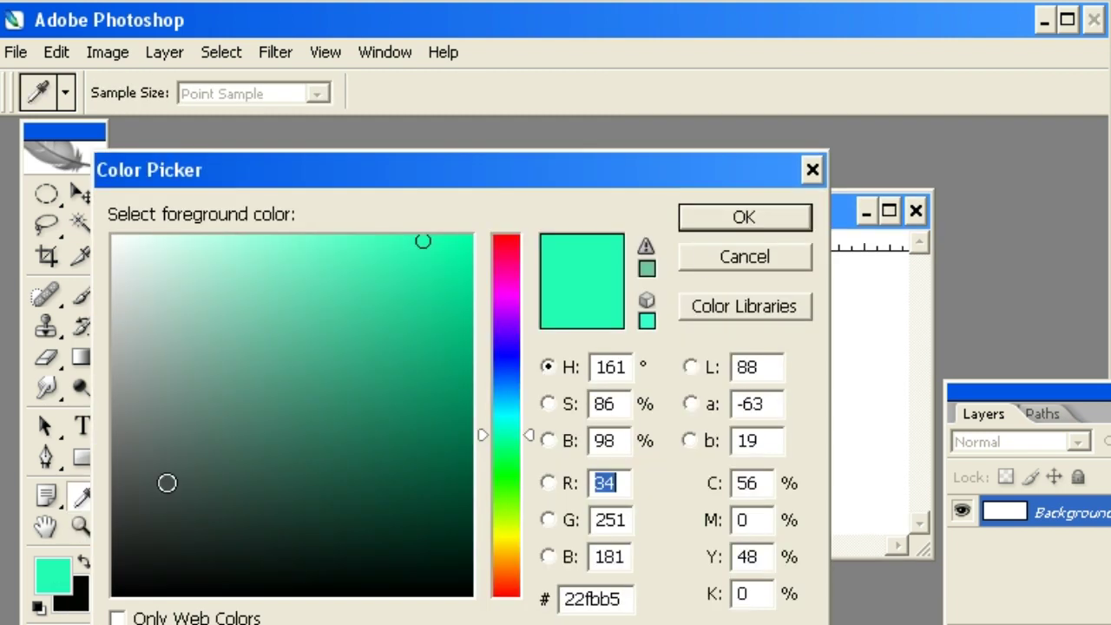
{"action": "left_click", "coordinate": [816, 171]}
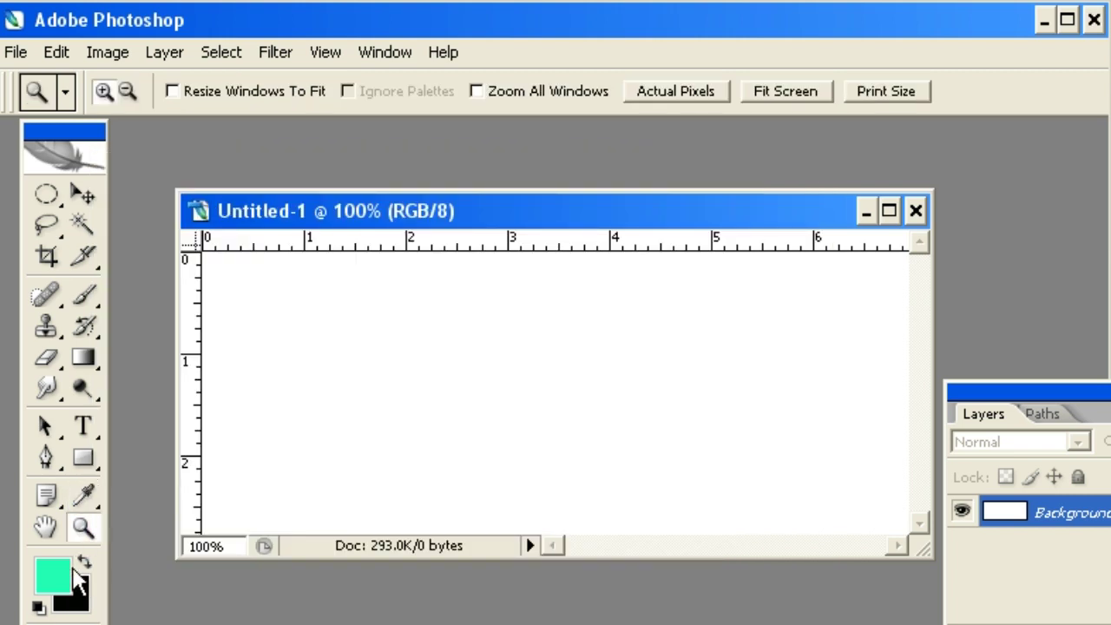
{"action": "left_click", "coordinate": [388, 61]}
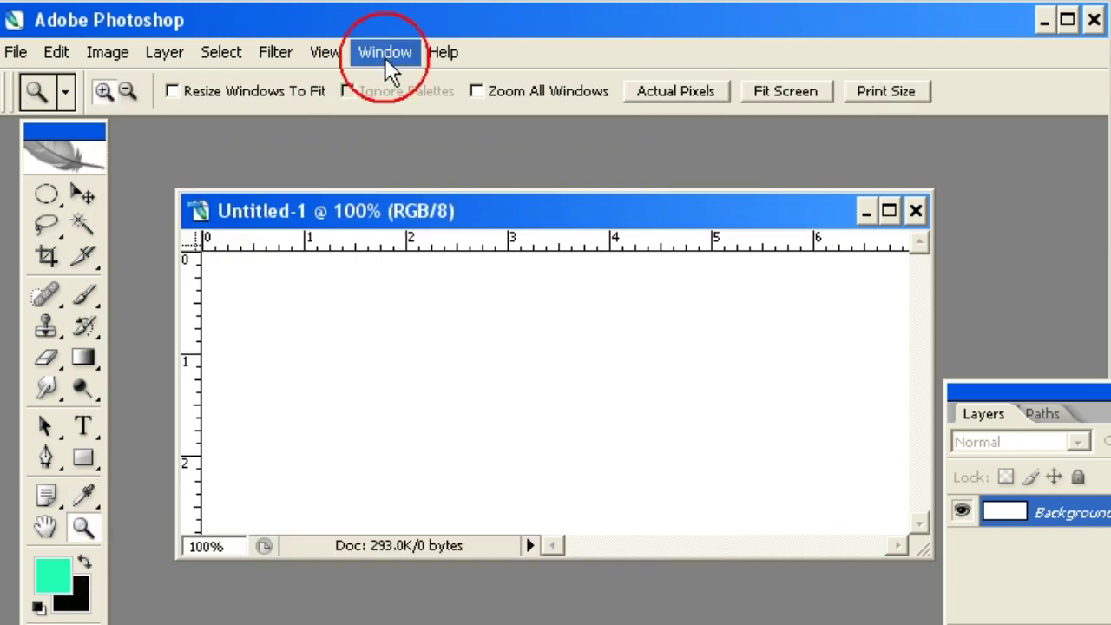
{"action": "left_click", "coordinate": [400, 271]}
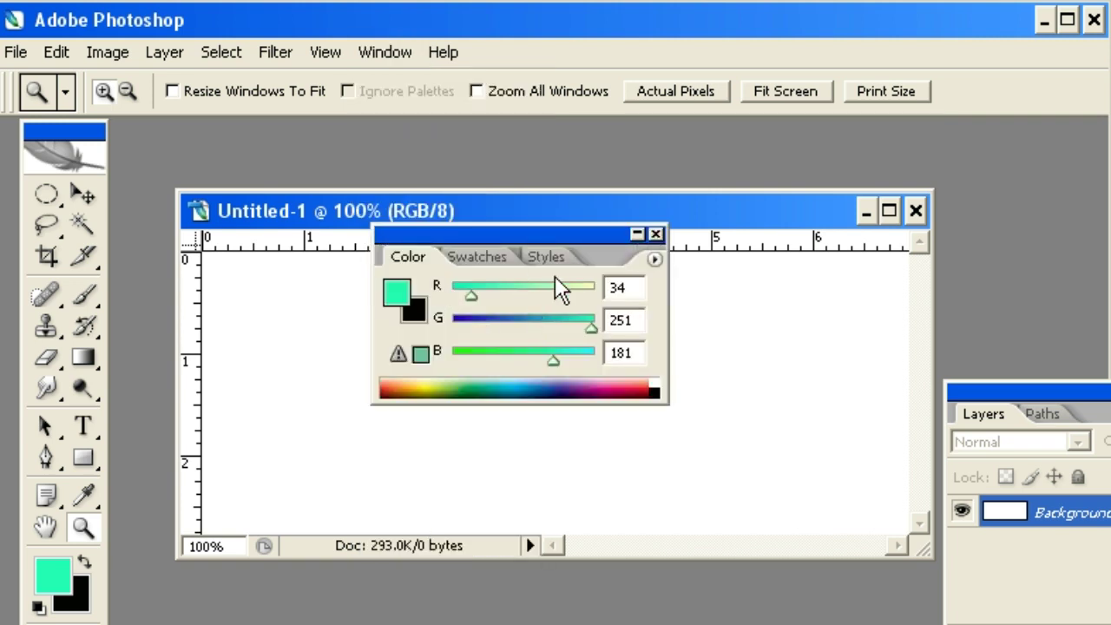
- Set red to 247 for a pale yellow foreground (247, 251, 181) and confirm the near-black 040404 background
{"action": "left_click", "coordinate": [620, 287]}
{"action": "type", "text": "247"}
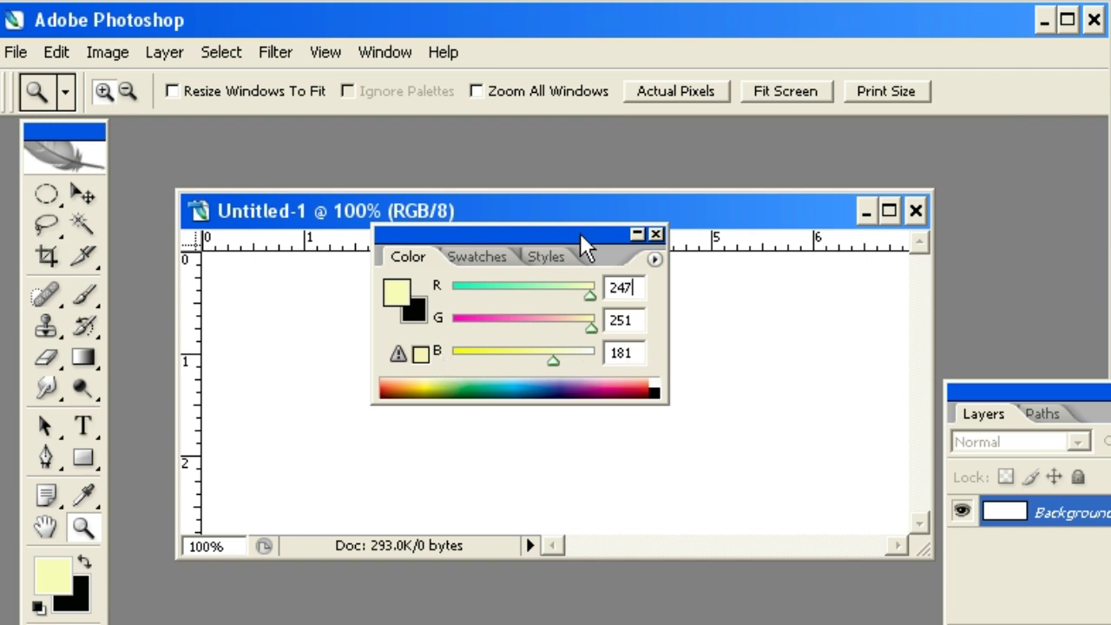
{"action": "left_click_drag", "start_coordinate": [583, 248], "coordinate": [740, 340]}
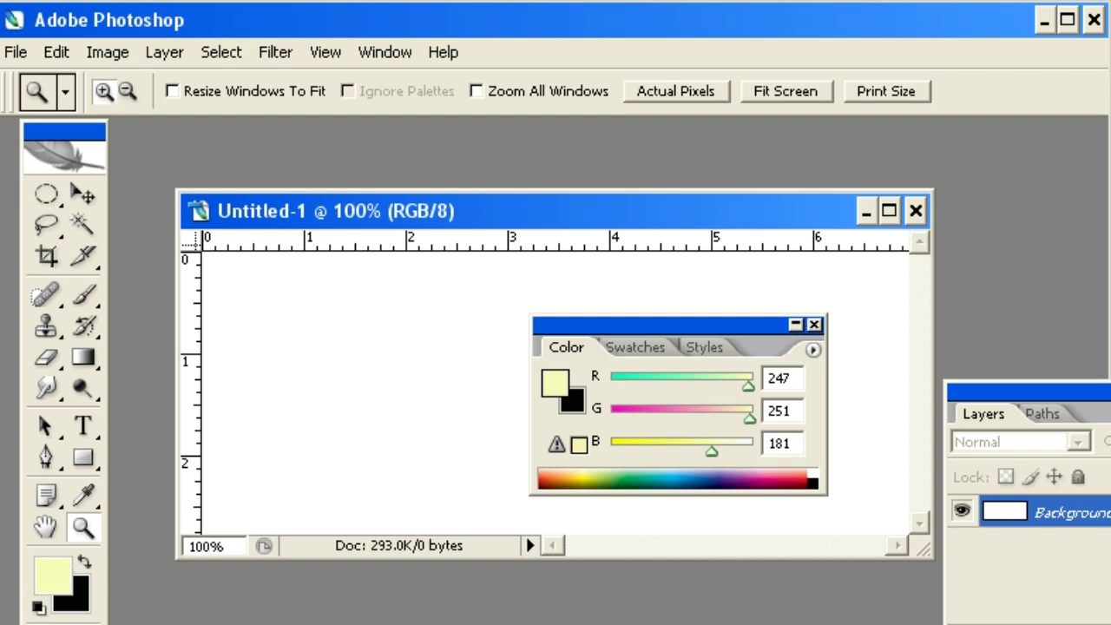
{"action": "left_click", "coordinate": [77, 606]}
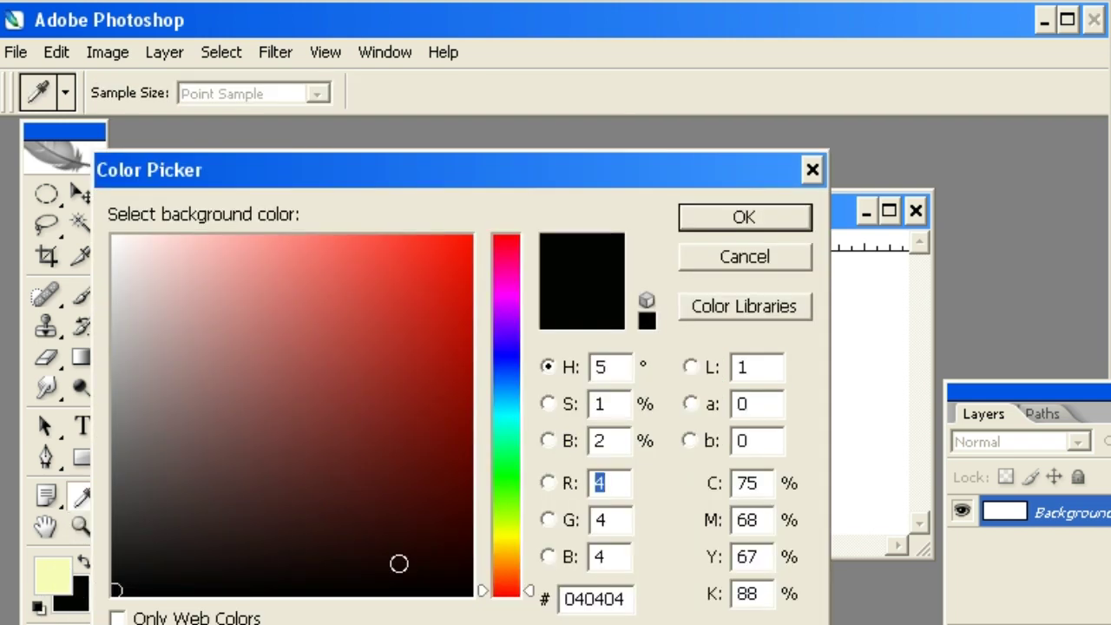
{"action": "left_click", "coordinate": [764, 213]}
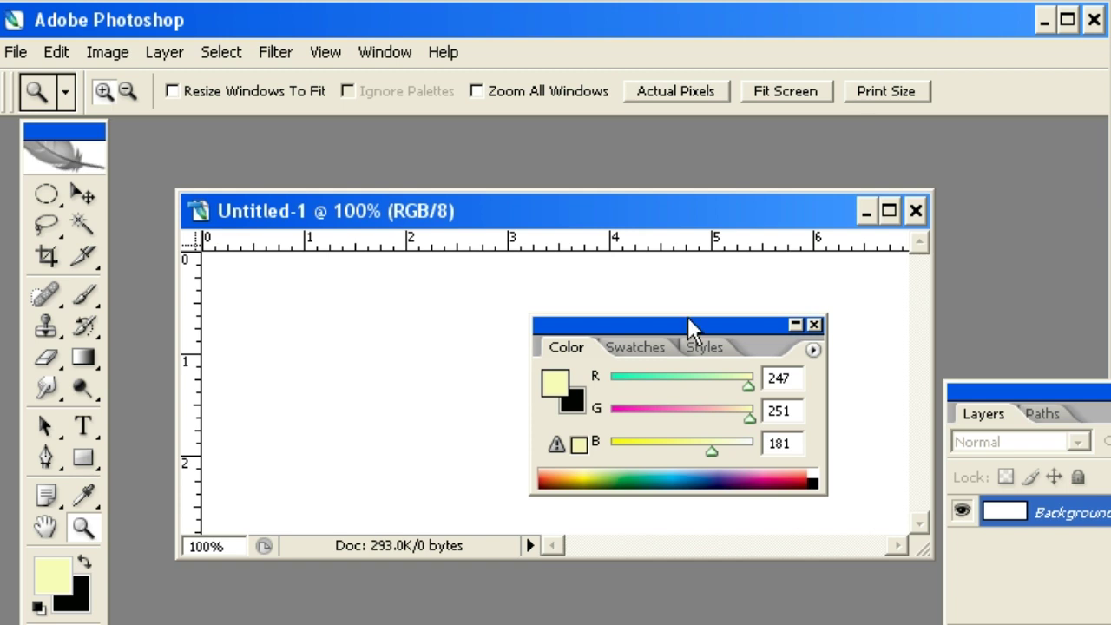
{"action": "left_click_drag", "start_coordinate": [690, 322], "coordinate": [365, 624]}
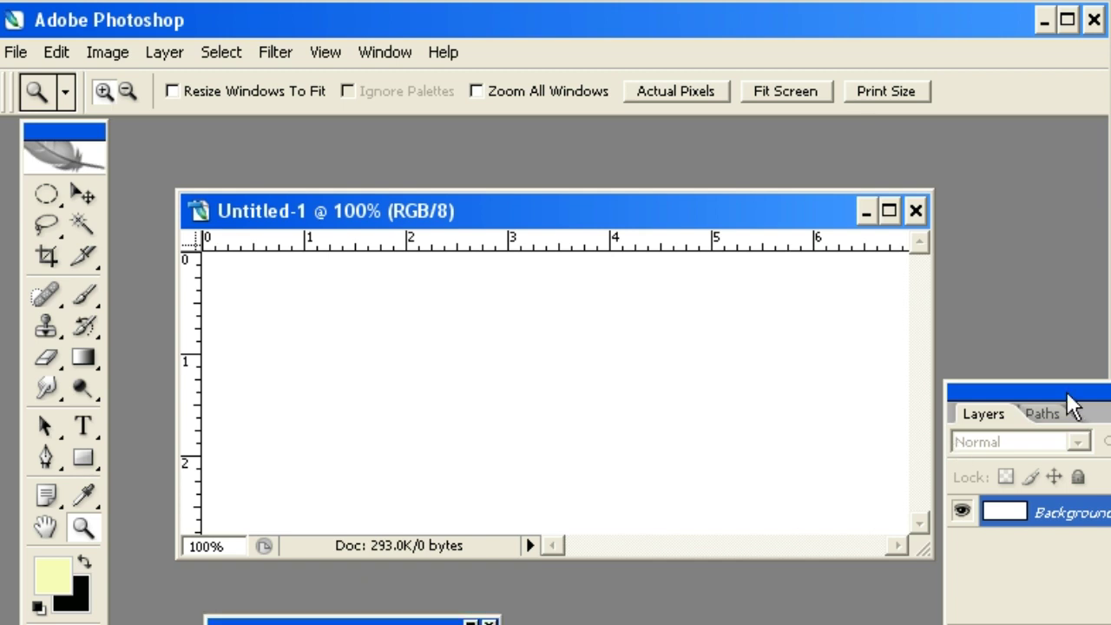
- Add Layer 1 above Background and maximize the document window
{"action": "left_click_drag", "start_coordinate": [1073, 402], "coordinate": [772, 379]}
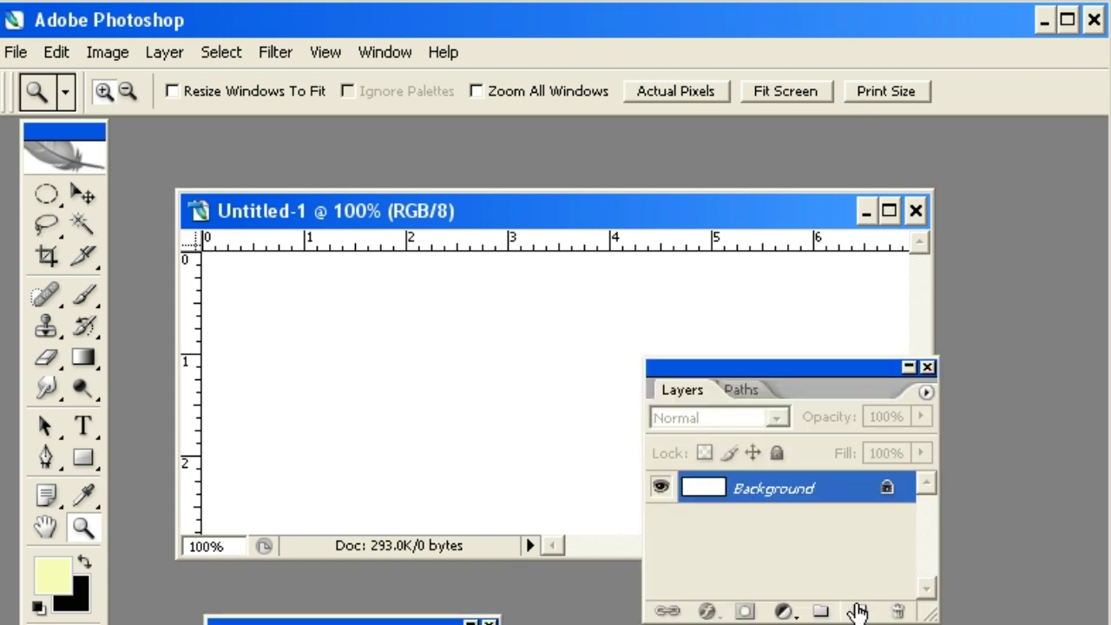
{"action": "left_click", "coordinate": [858, 611]}
{"action": "left_click_drag", "start_coordinate": [778, 369], "coordinate": [1093, 414]}
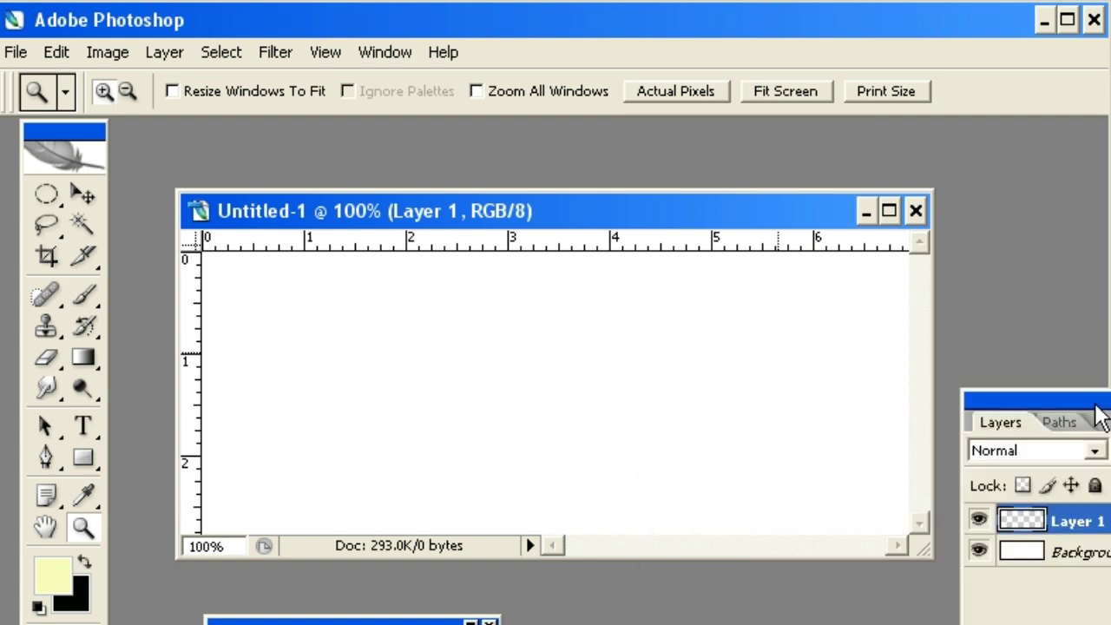
{"action": "left_click", "coordinate": [890, 211]}
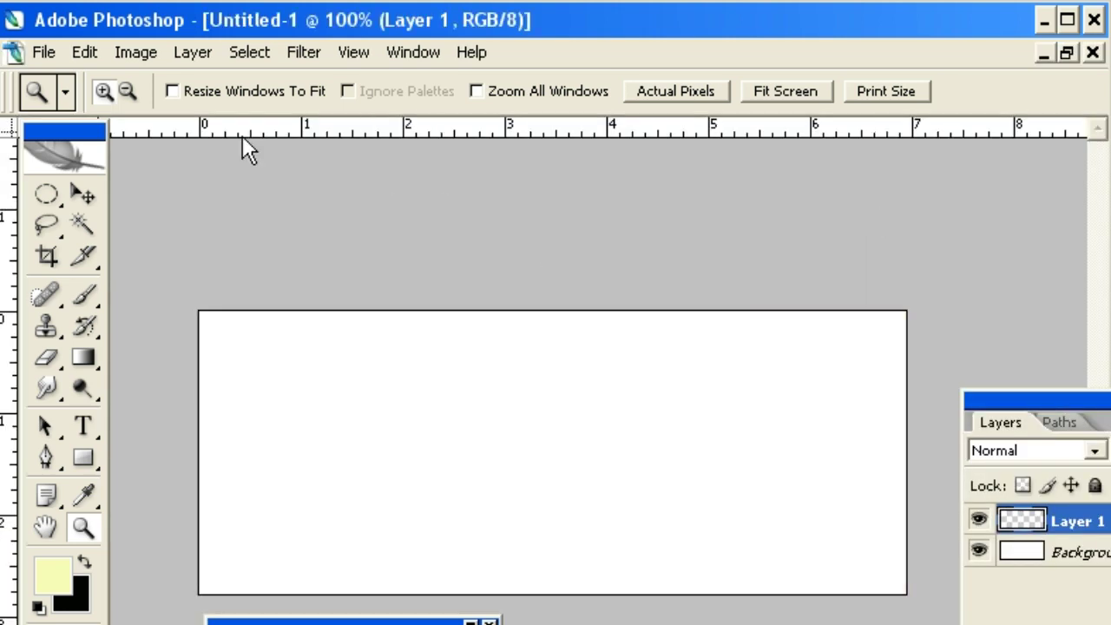
- Fill Layer 1 with the near-black Background Color via Edit > Fill
{"action": "left_click", "coordinate": [85, 52]}
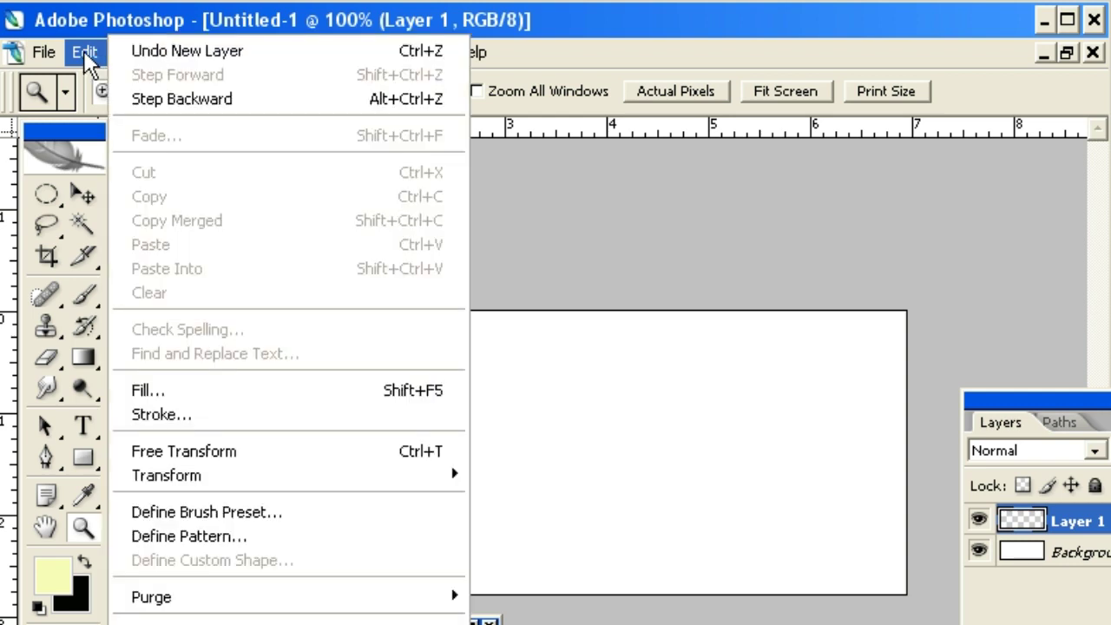
{"action": "left_click", "coordinate": [179, 395]}
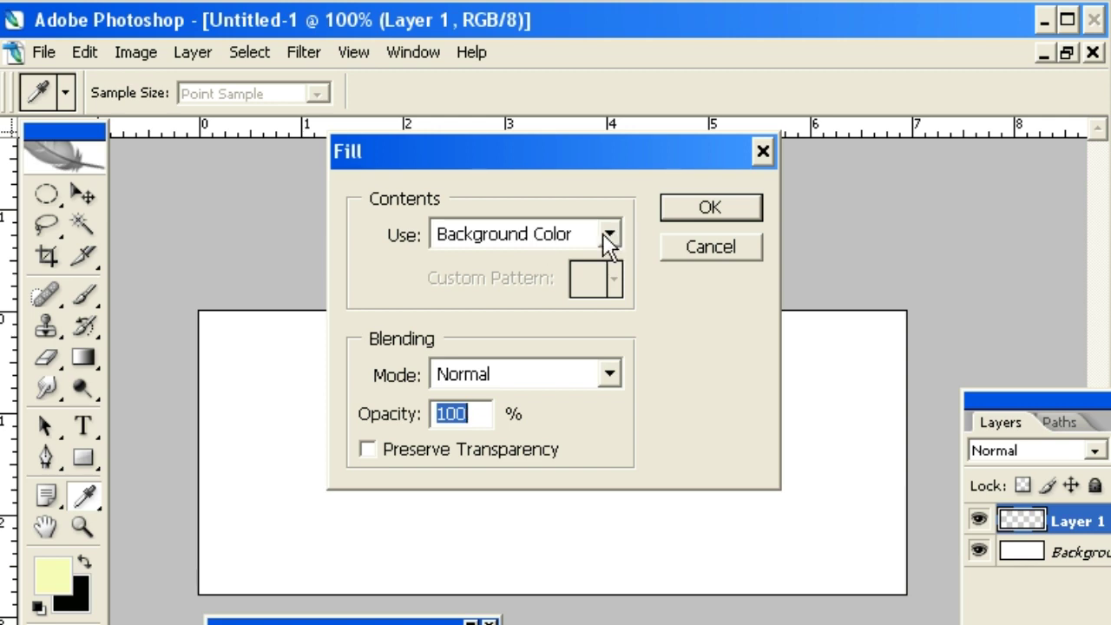
{"action": "left_click", "coordinate": [611, 236]}
{"action": "left_click", "coordinate": [610, 236]}
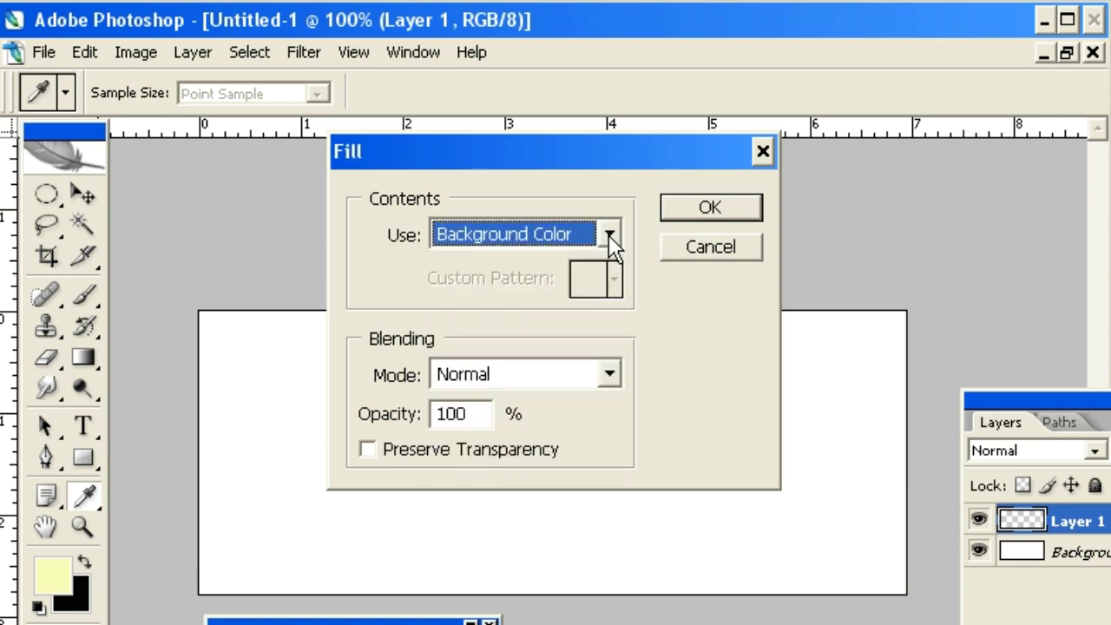
{"action": "left_click", "coordinate": [711, 208]}
{"action": "key", "text": "z"}
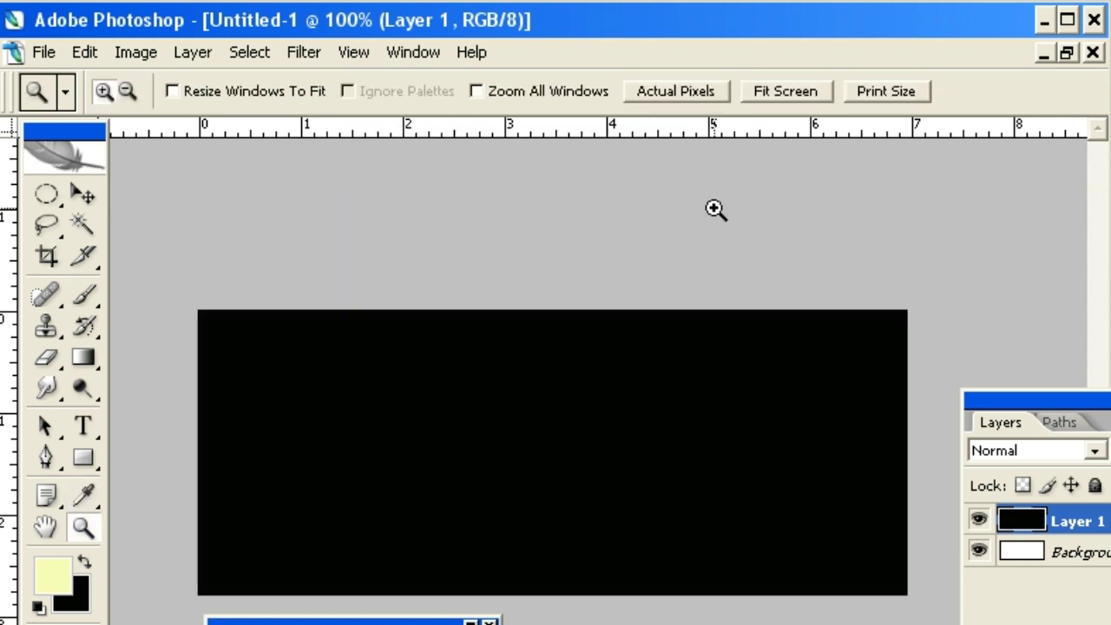
- Raise the Layers panel higher and switch to the Type tool
{"action": "left_click", "coordinate": [1033, 408]}
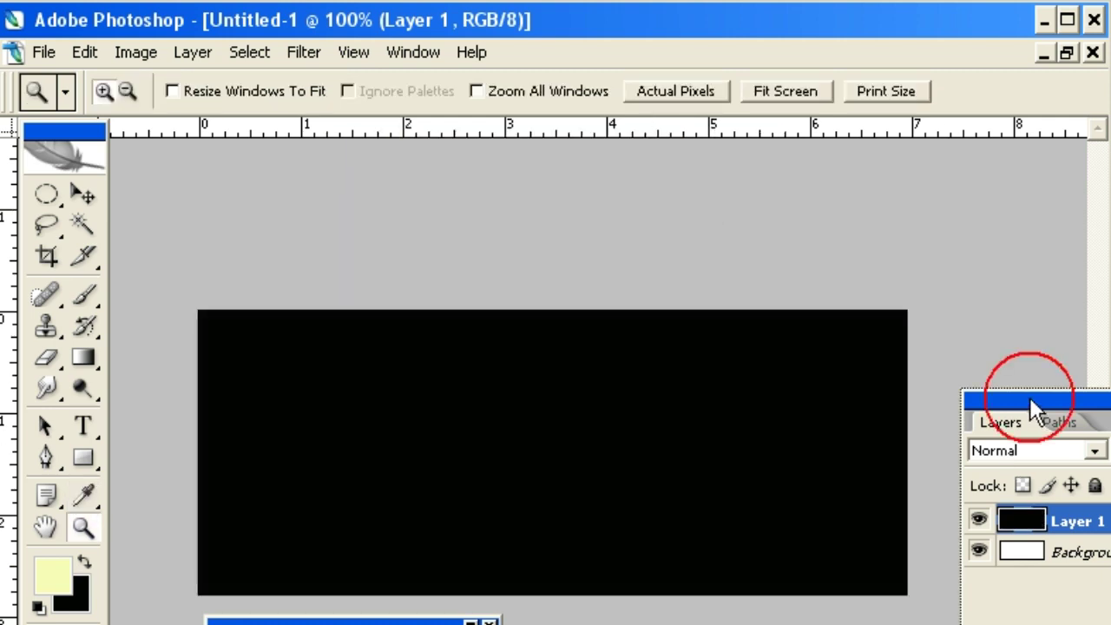
{"action": "left_click_drag", "start_coordinate": [1031, 408], "coordinate": [1018, 259]}
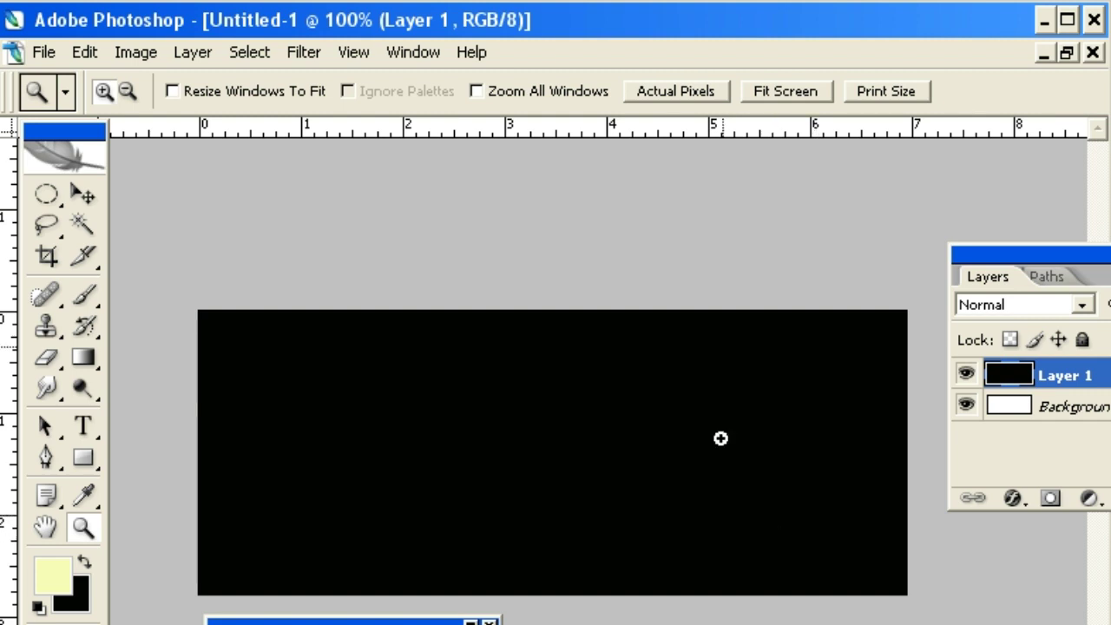
{"action": "left_click", "coordinate": [84, 426]}
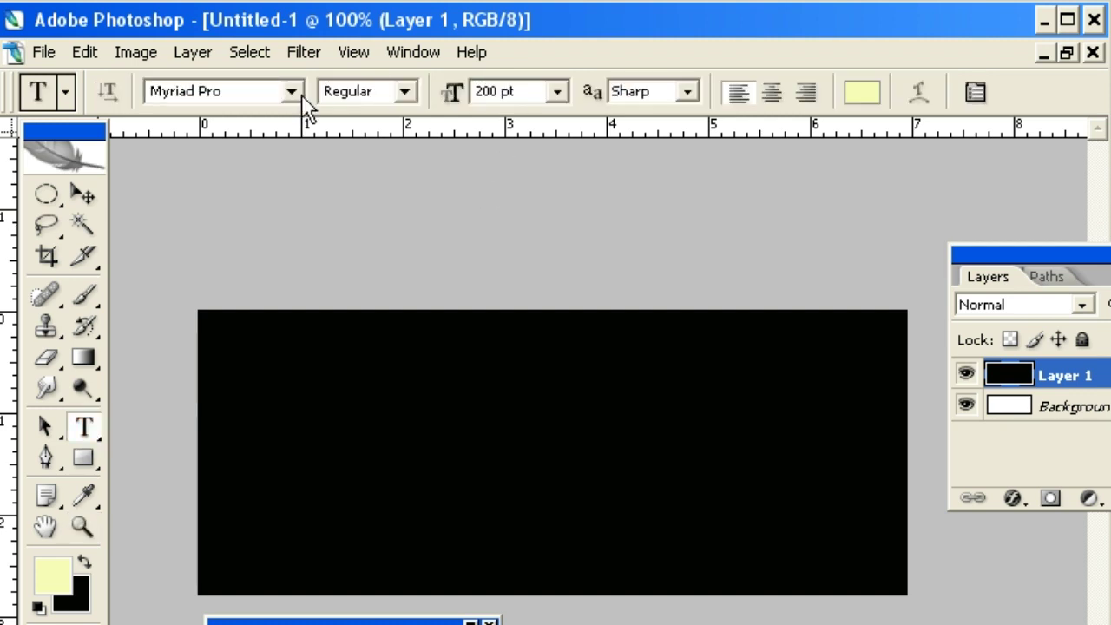
- Scroll the font family list and choose Brush Script Std (Medium, 200 pt, Sharp)
{"action": "left_click", "coordinate": [291, 91]}
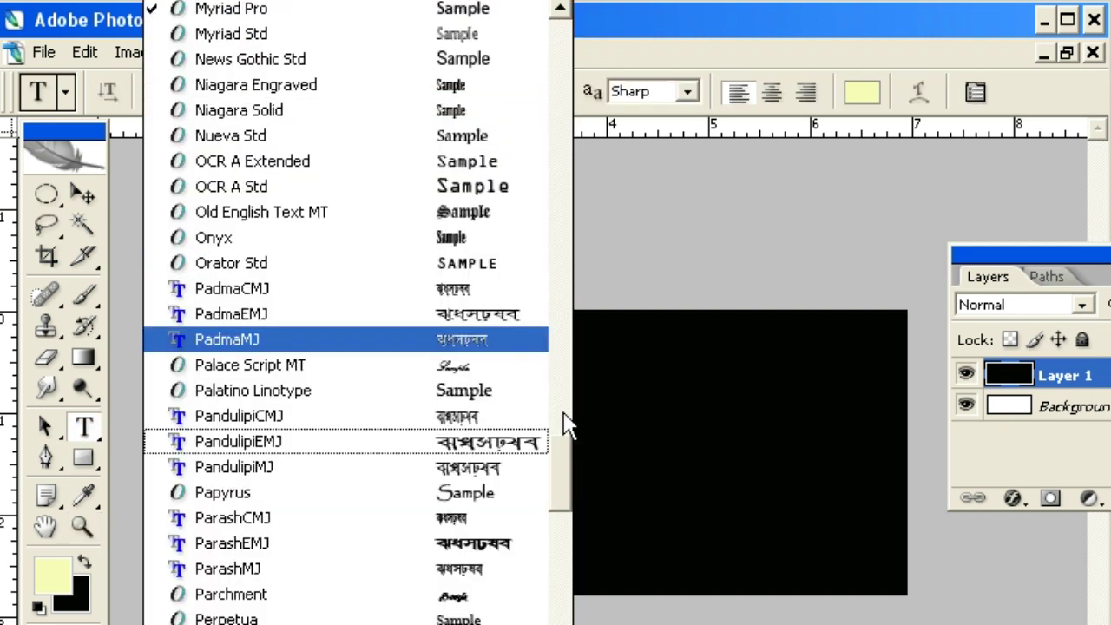
{"action": "left_click_drag", "start_coordinate": [563, 425], "coordinate": [549, 7]}
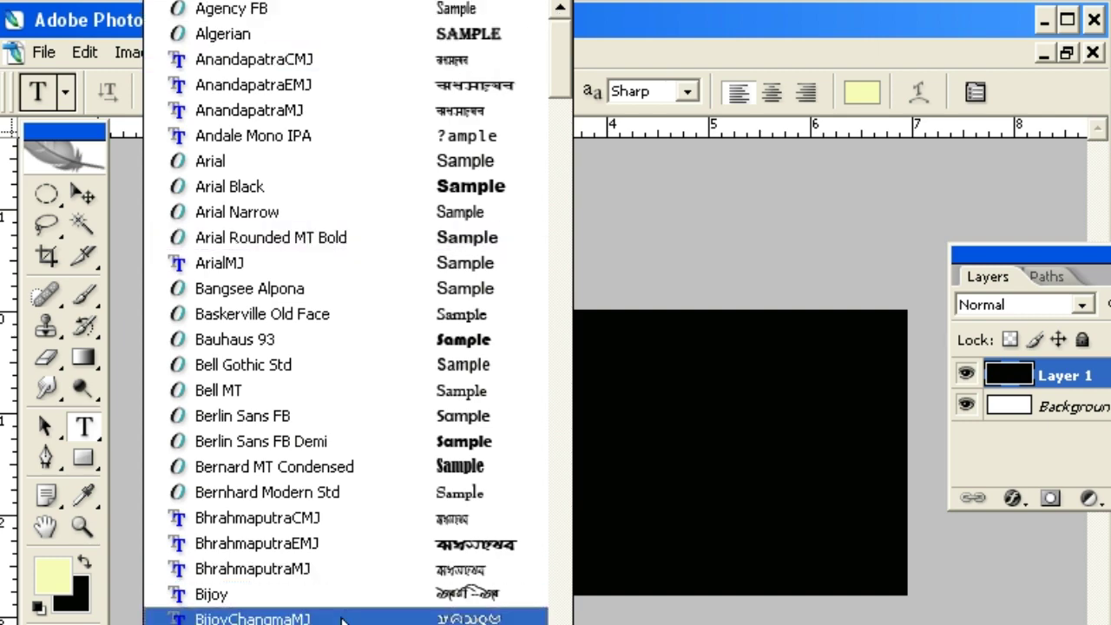
{"action": "left_click_drag", "start_coordinate": [561, 89], "coordinate": [553, 132]}
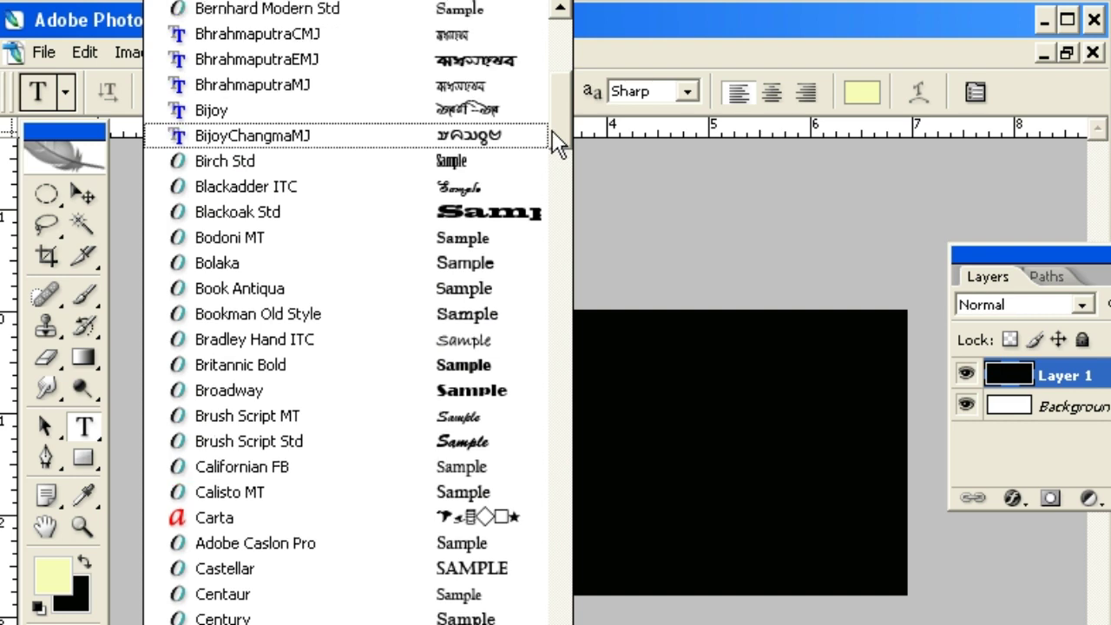
{"action": "left_click", "coordinate": [560, 9]}
{"action": "left_click", "coordinate": [560, 9]}
{"action": "left_click", "coordinate": [560, 9]}
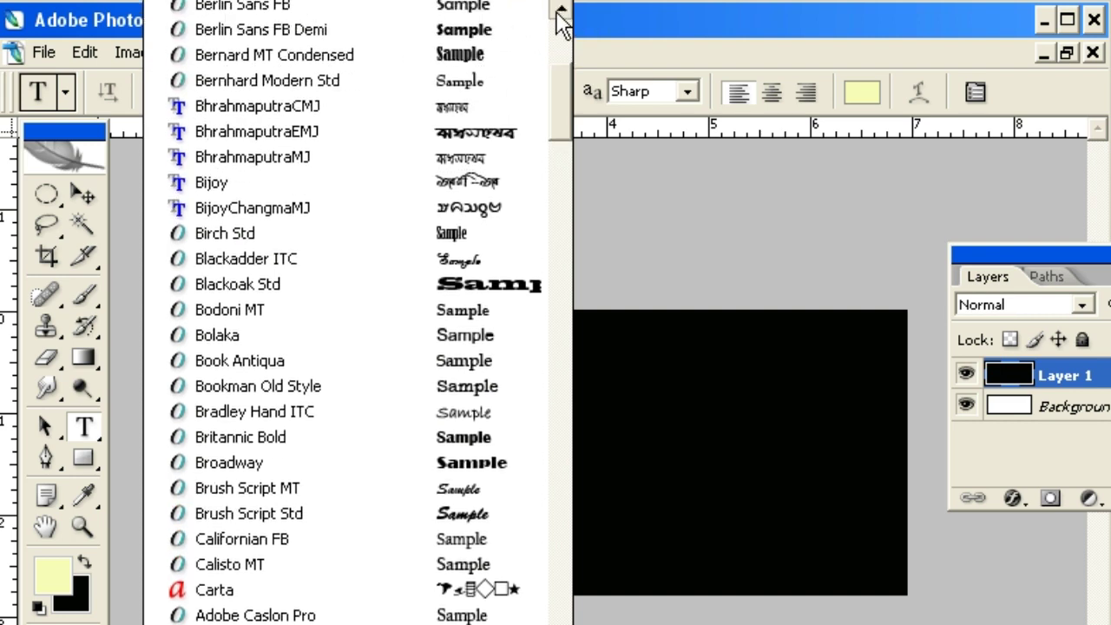
{"action": "left_click", "coordinate": [560, 8]}
{"action": "left_click", "coordinate": [560, 8]}
{"action": "left_click", "coordinate": [560, 8]}
{"action": "left_click_drag", "start_coordinate": [568, 99], "coordinate": [566, 79]}
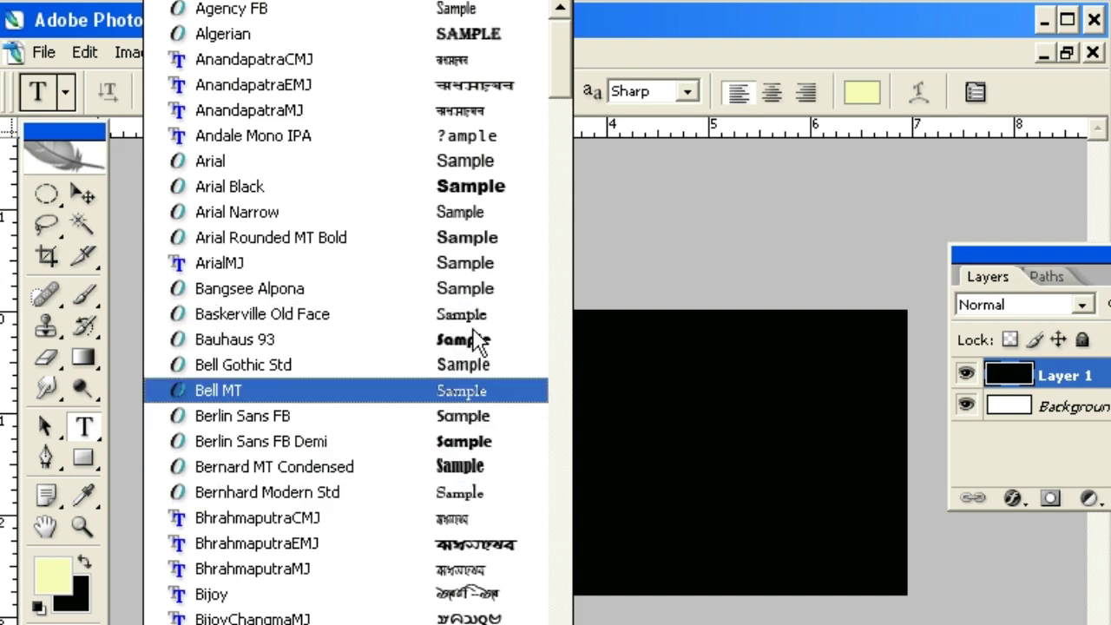
{"action": "left_click_drag", "start_coordinate": [565, 70], "coordinate": [565, 112]}
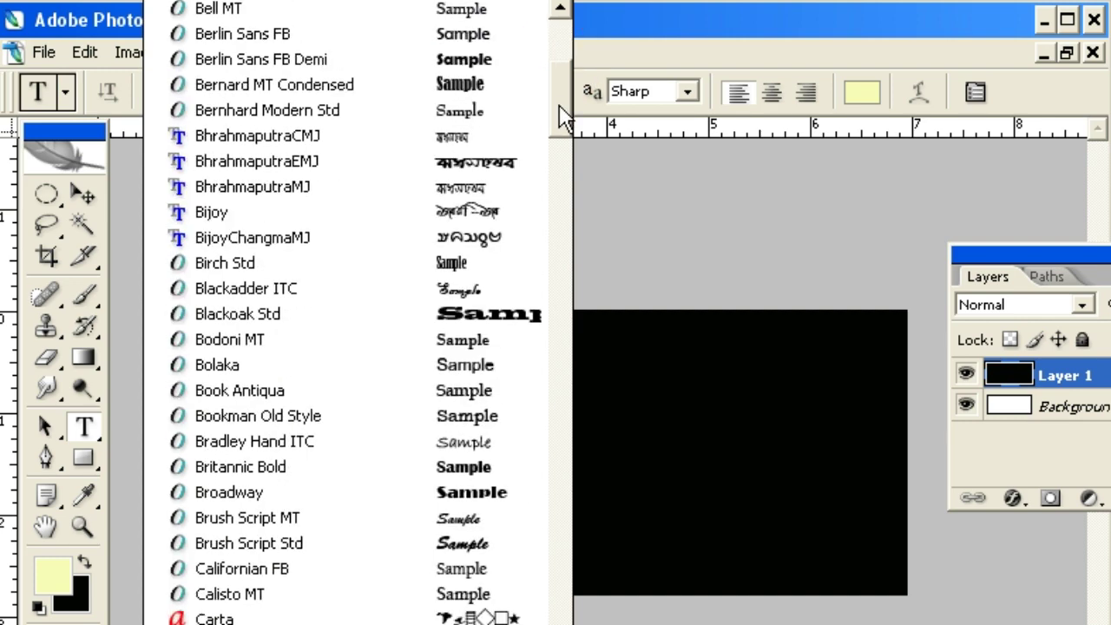
{"action": "left_click", "coordinate": [342, 543]}
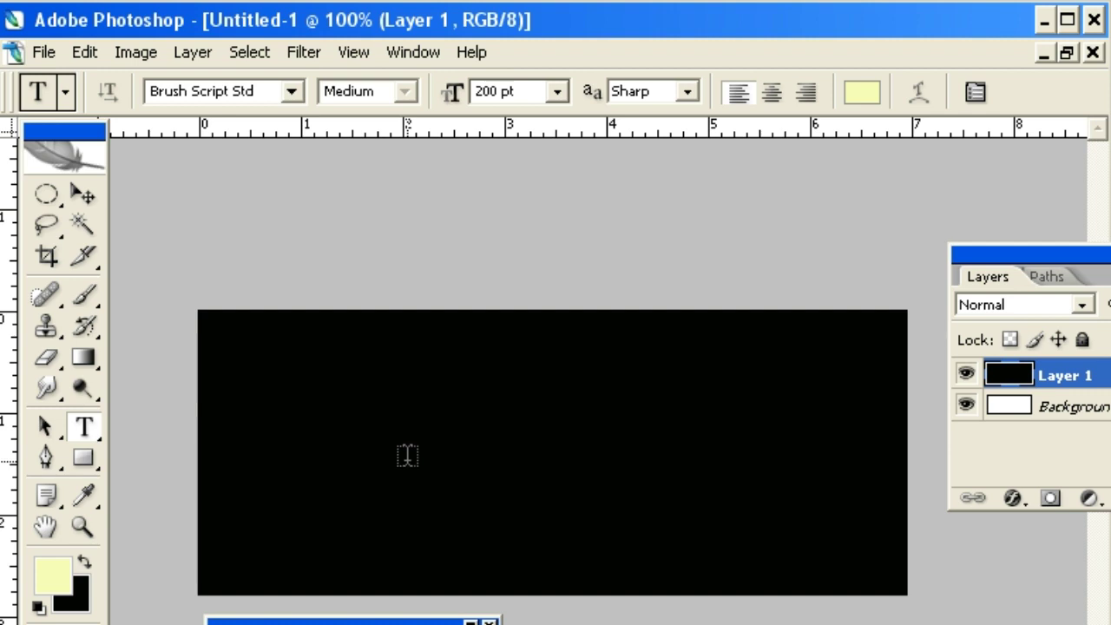
- Add the text 'gold' on the canvas and drag it down-left toward the centre
{"action": "left_click", "coordinate": [407, 458]}
{"action": "type", "text": "gol"}
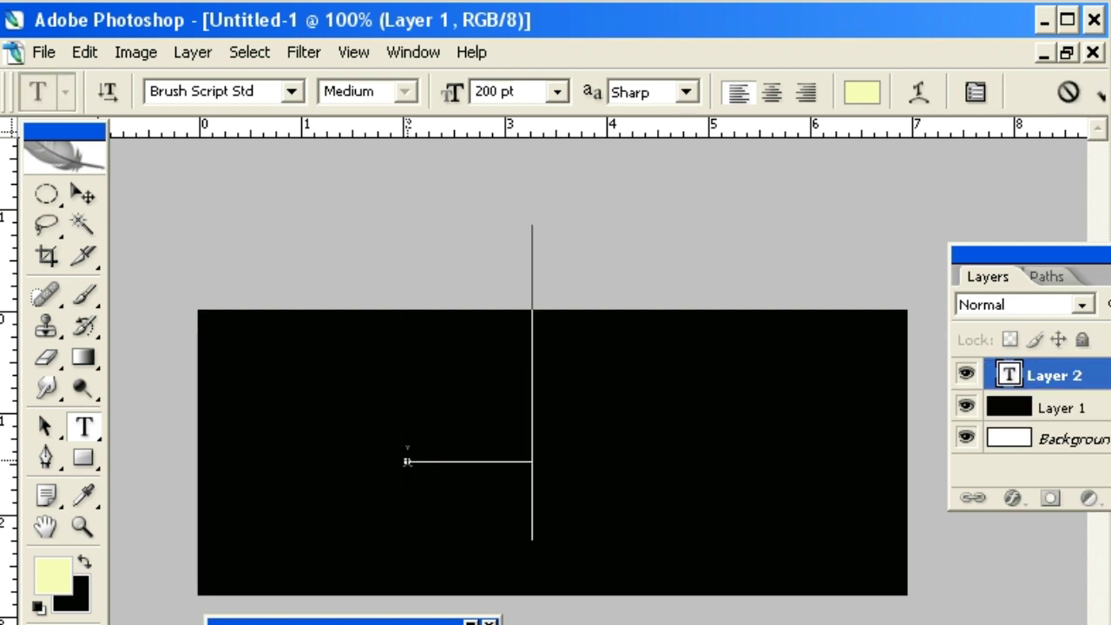
{"action": "type", "text": "d"}
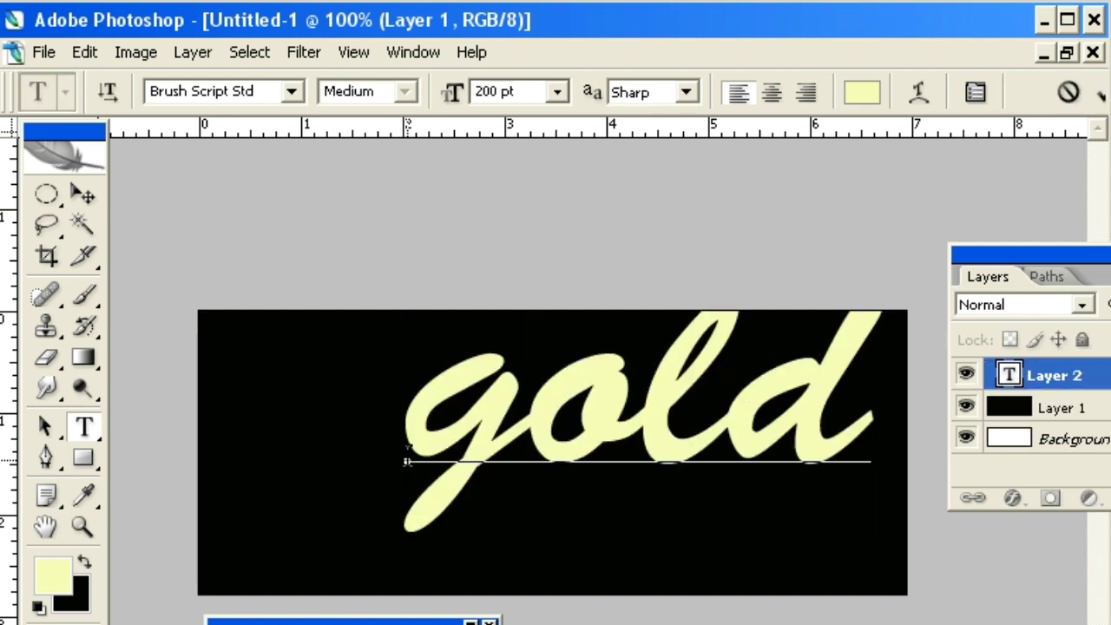
{"action": "left_click", "coordinate": [90, 193]}
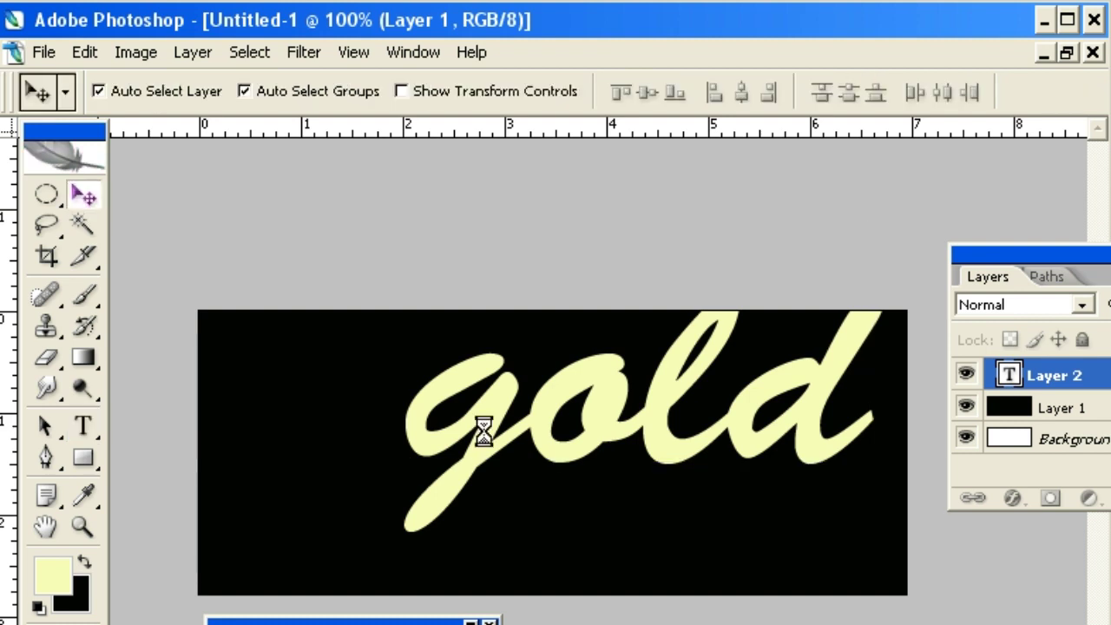
{"action": "left_click_drag", "start_coordinate": [487, 439], "coordinate": [385, 476]}
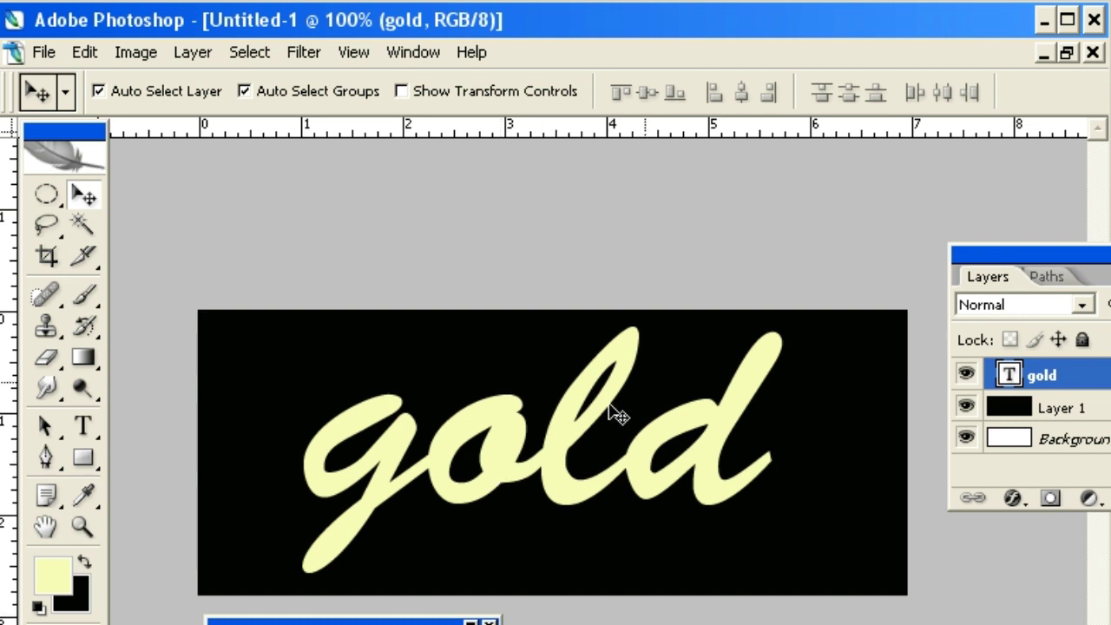
{"action": "left_click_drag", "start_coordinate": [1005, 254], "coordinate": [890, 236]}
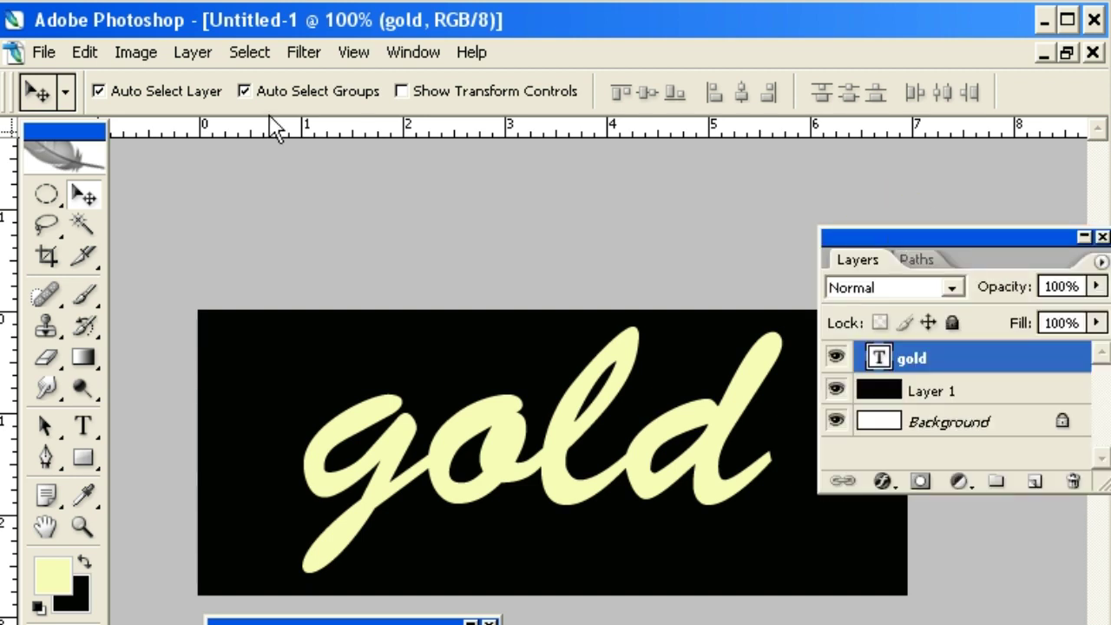
- Apply Bevel and Emboss to the gold layer through Layer > Layer Style
{"action": "left_click", "coordinate": [194, 54]}
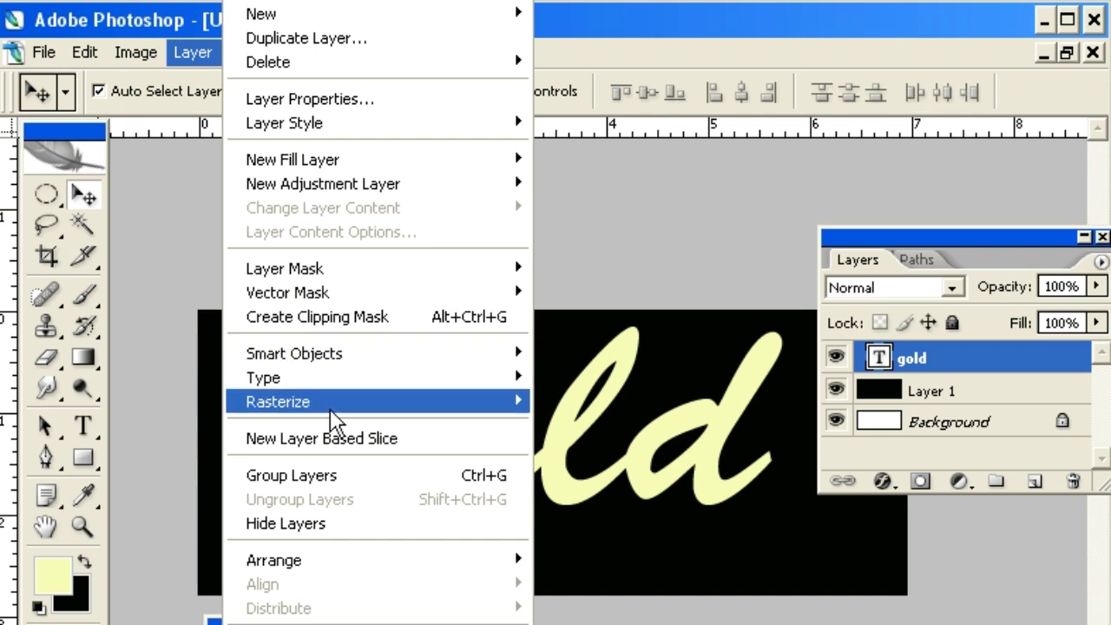
{"action": "mouse_move", "coordinate": [339, 129]}
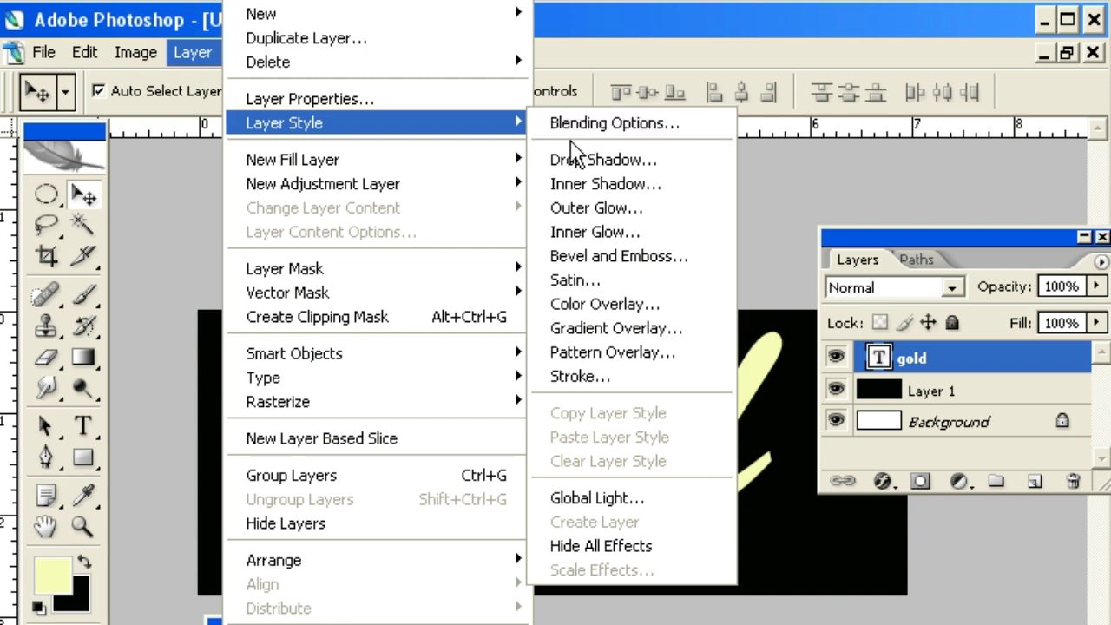
{"action": "left_click", "coordinate": [623, 259]}
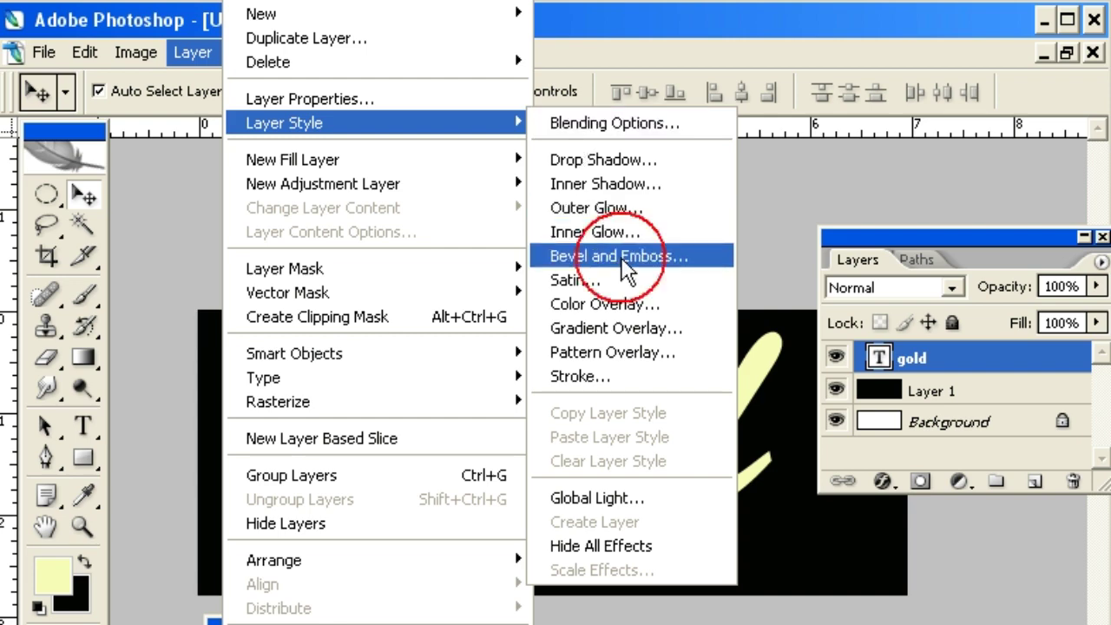
{"action": "left_click", "coordinate": [627, 260]}
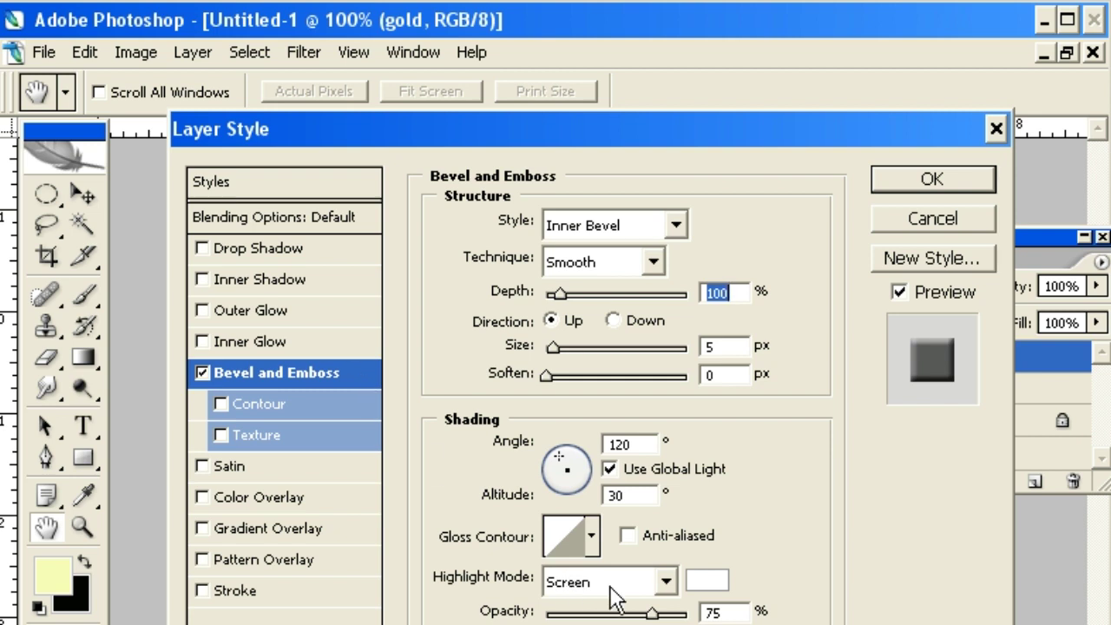
- Set bevel Highlight Mode to Difference at 75%, keeping white highlight and black shadow colours
{"action": "left_click", "coordinate": [670, 578]}
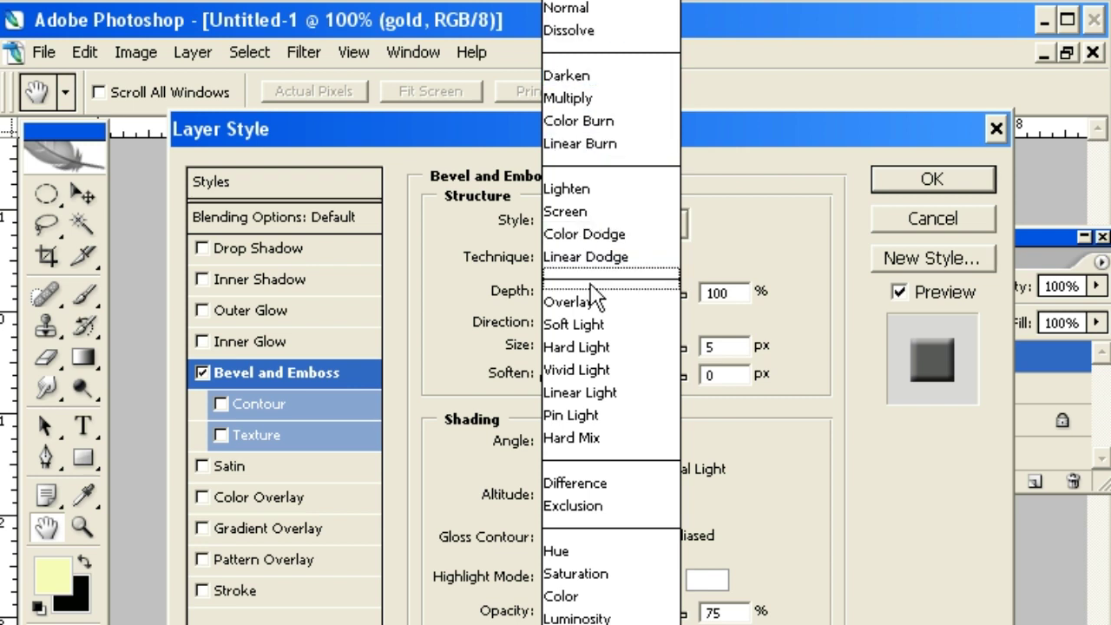
{"action": "left_click", "coordinate": [592, 482]}
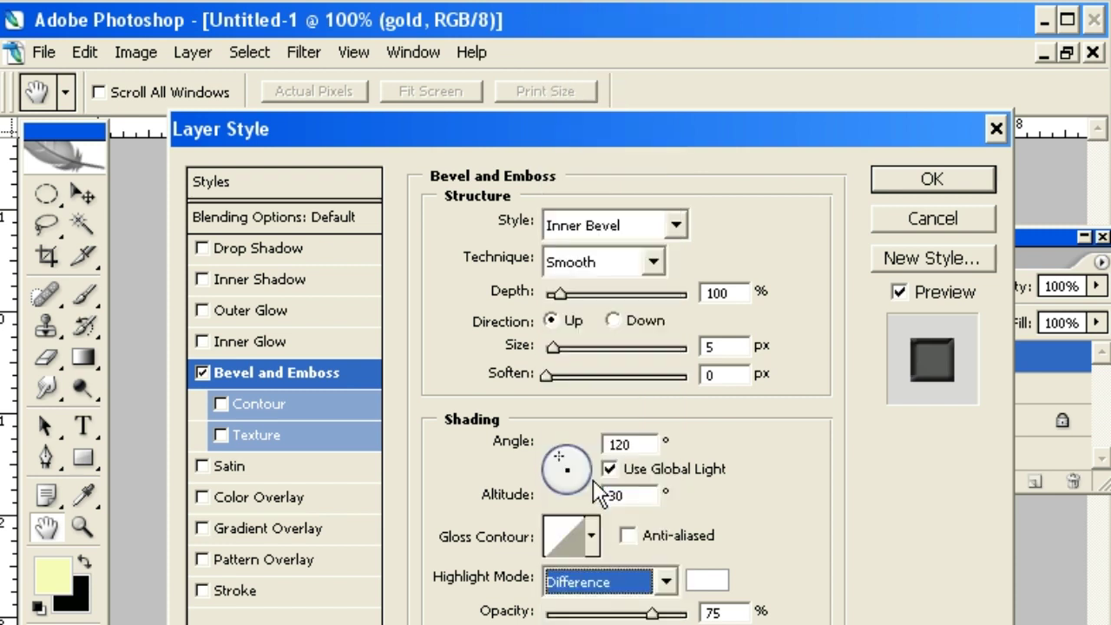
{"action": "left_click", "coordinate": [707, 580]}
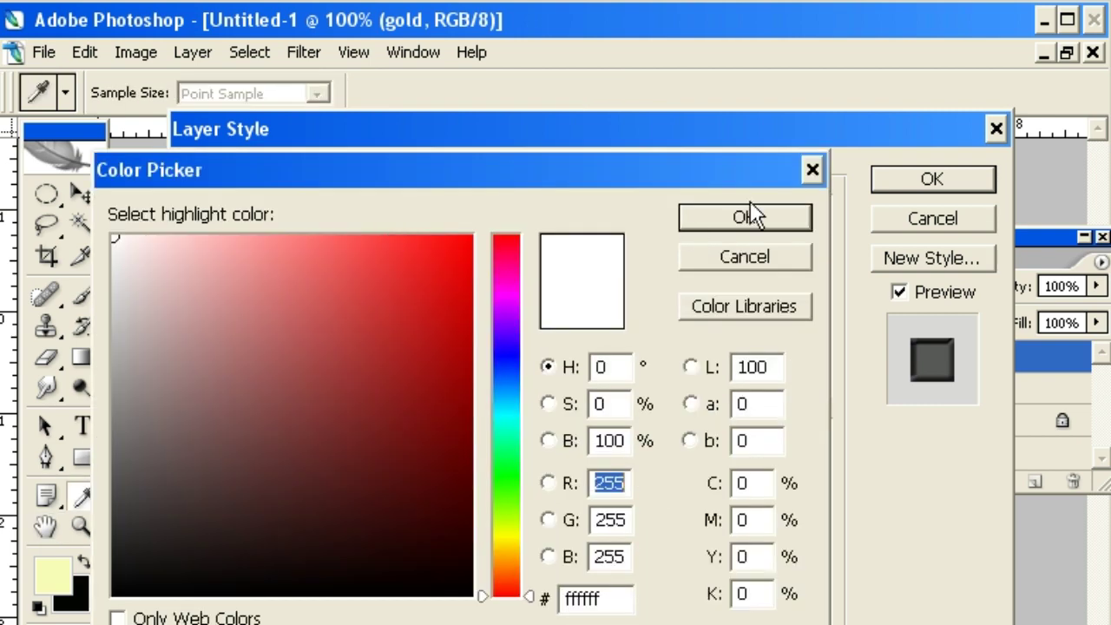
{"action": "left_click", "coordinate": [748, 215]}
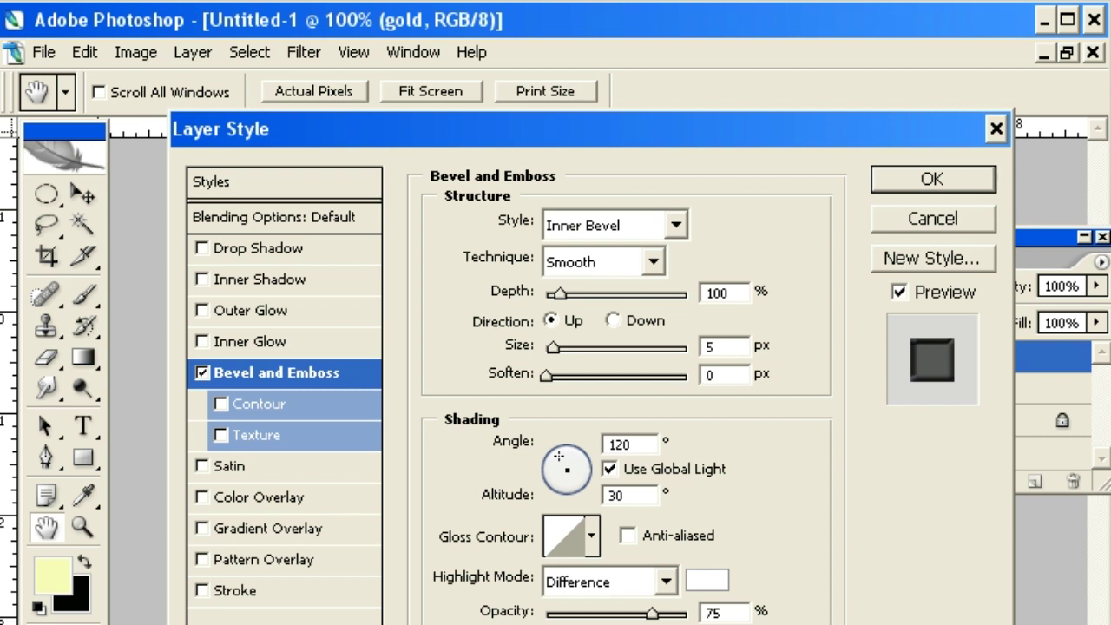
{"action": "left_click", "coordinate": [666, 582]}
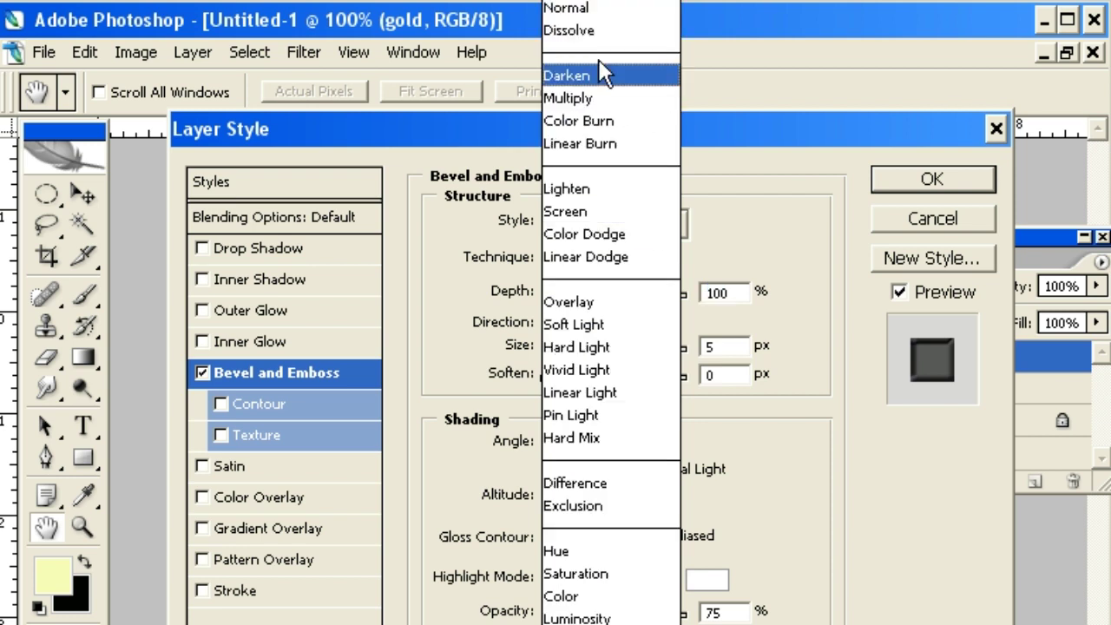
{"action": "key", "text": "Escape"}
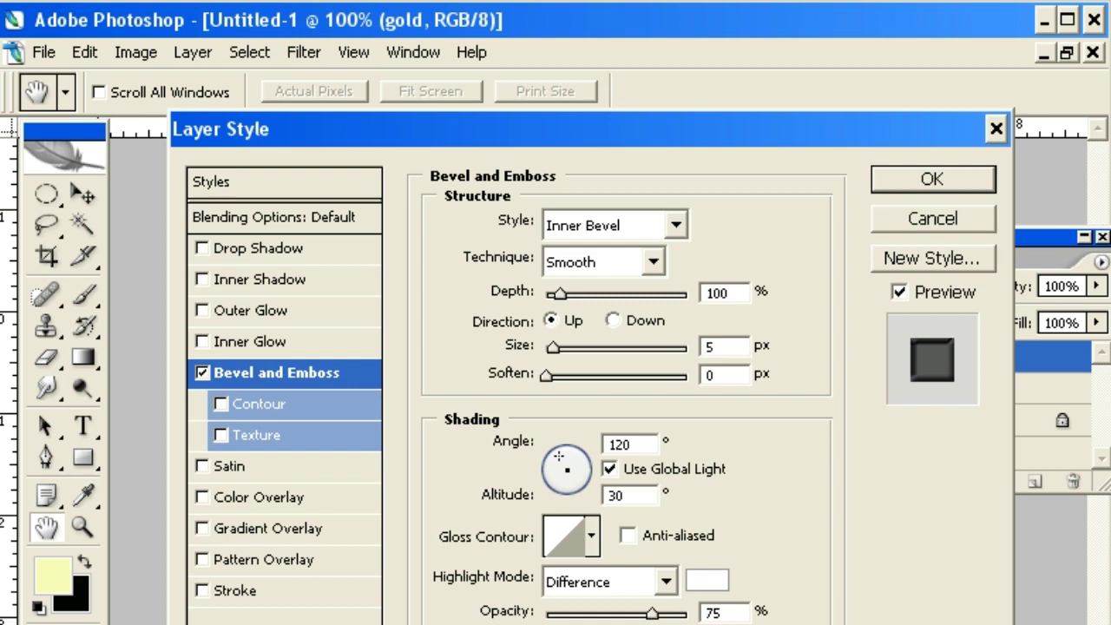
{"action": "left_click", "coordinate": [706, 622]}
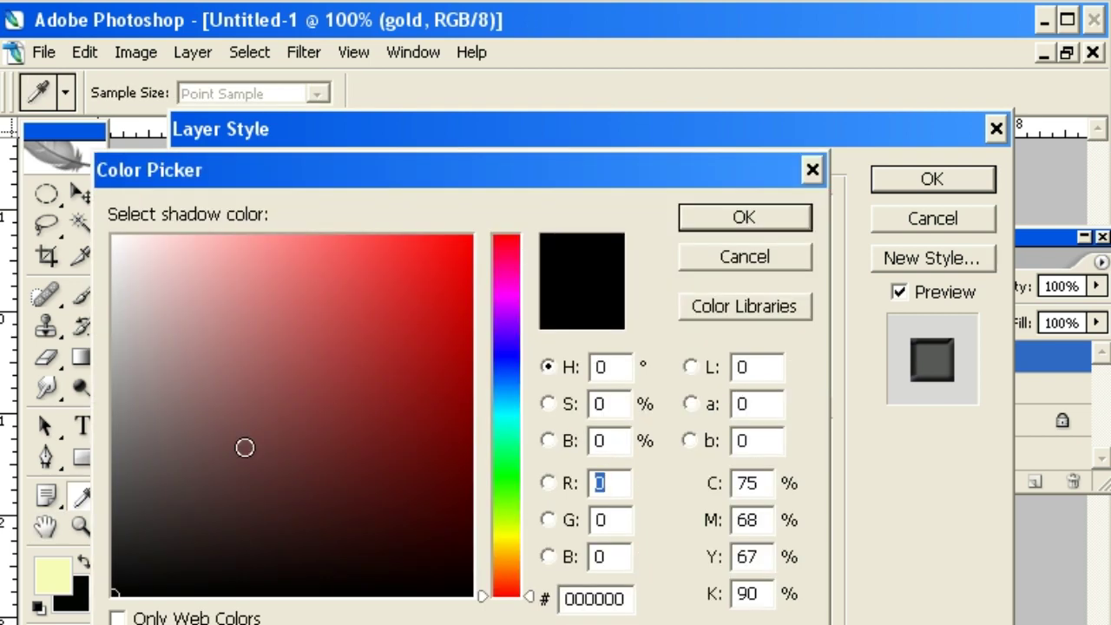
{"action": "left_click", "coordinate": [772, 224]}
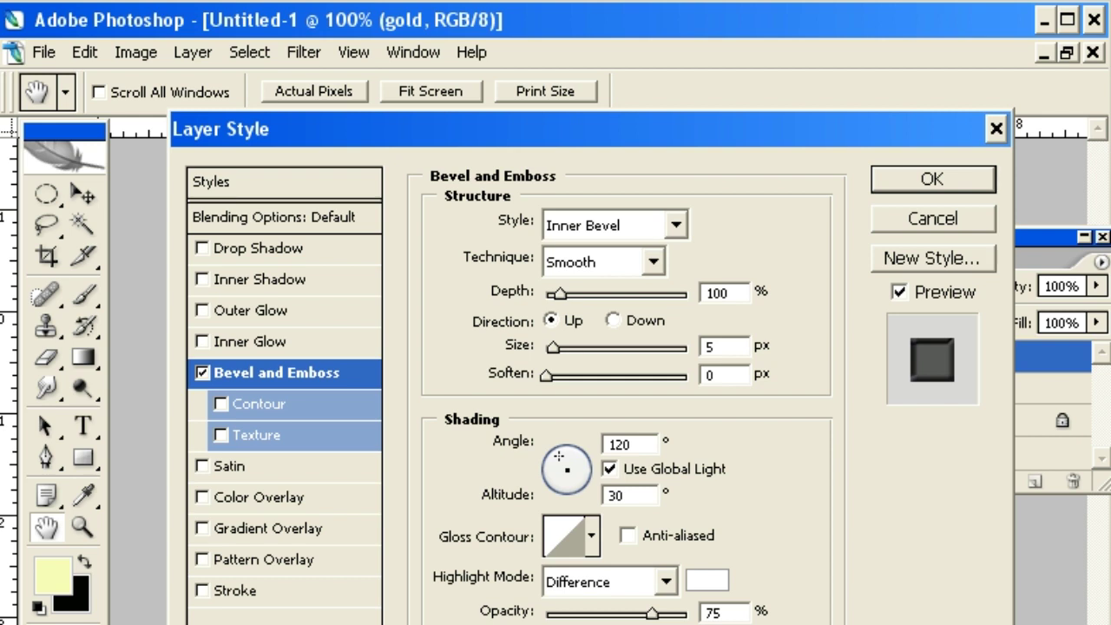
- Leave the bevel Style as Inner Bevel and enter 5 in the Depth field
{"action": "left_click", "coordinate": [673, 225]}
{"action": "left_click", "coordinate": [641, 276]}
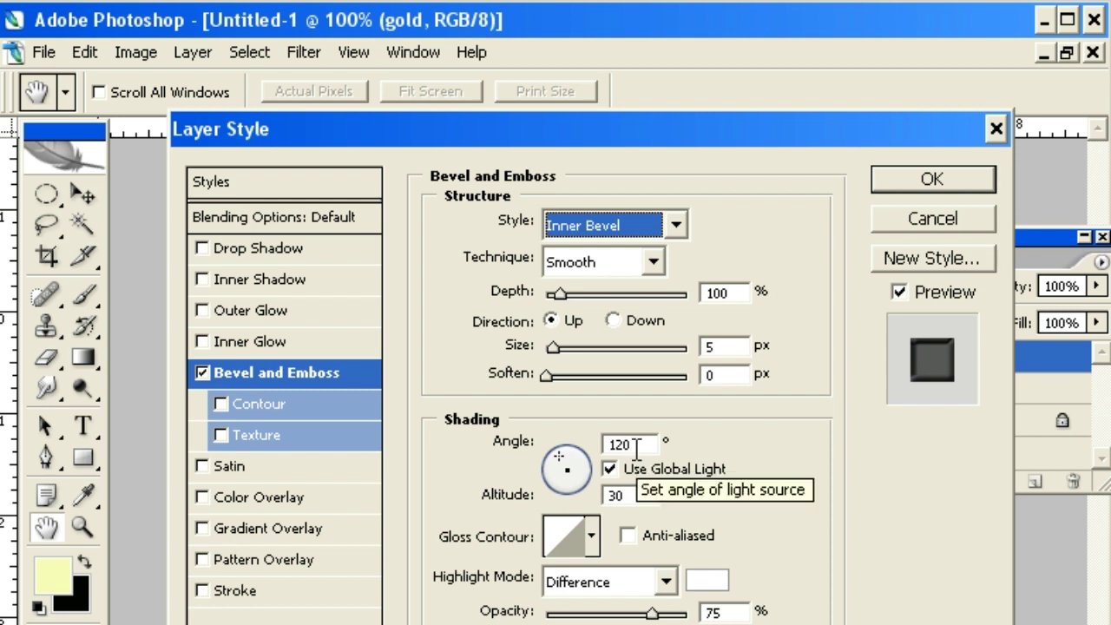
{"action": "double_click", "coordinate": [733, 292]}
{"action": "type", "text": "5"}
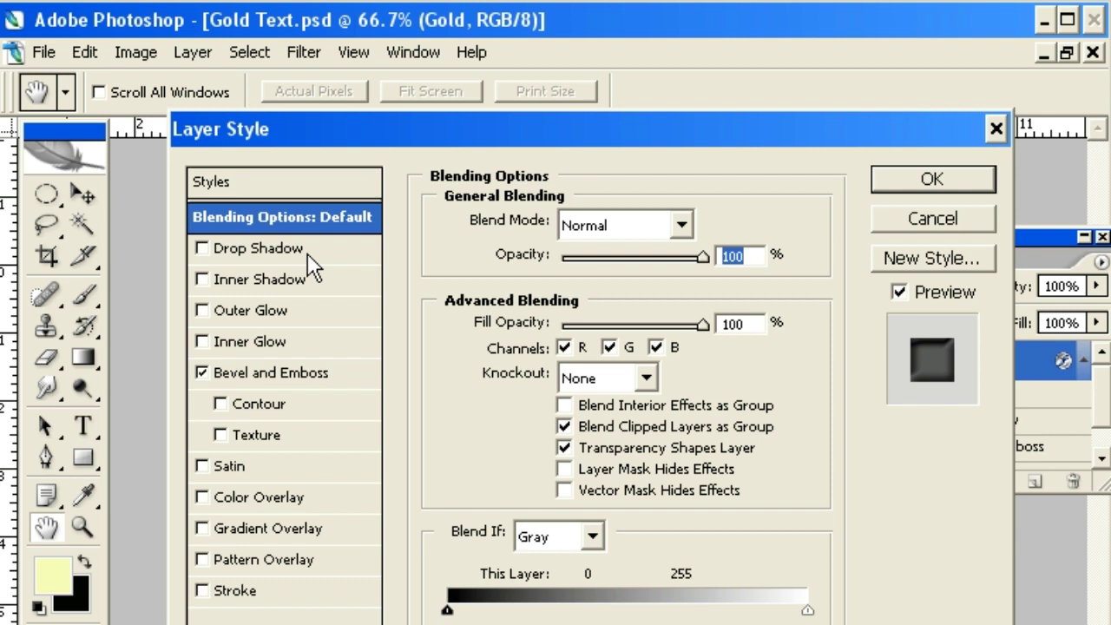
- Enable Drop Shadow in Color Burn blend mode and OK the Layer Style dialog
{"action": "left_click", "coordinate": [225, 254]}
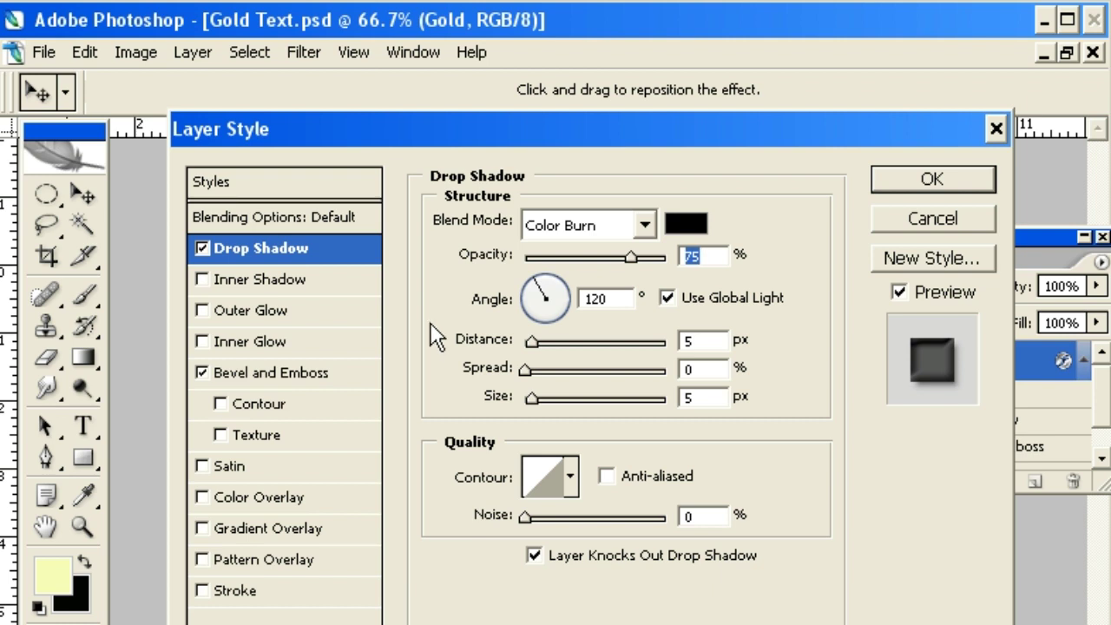
{"action": "left_click", "coordinate": [644, 228]}
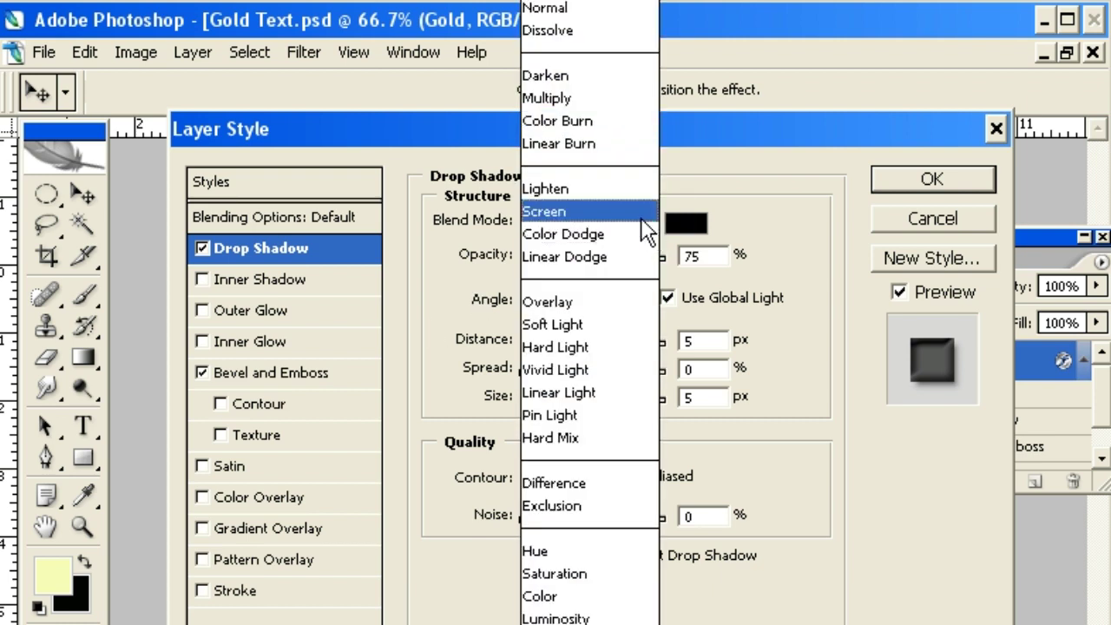
{"action": "left_click", "coordinate": [595, 114]}
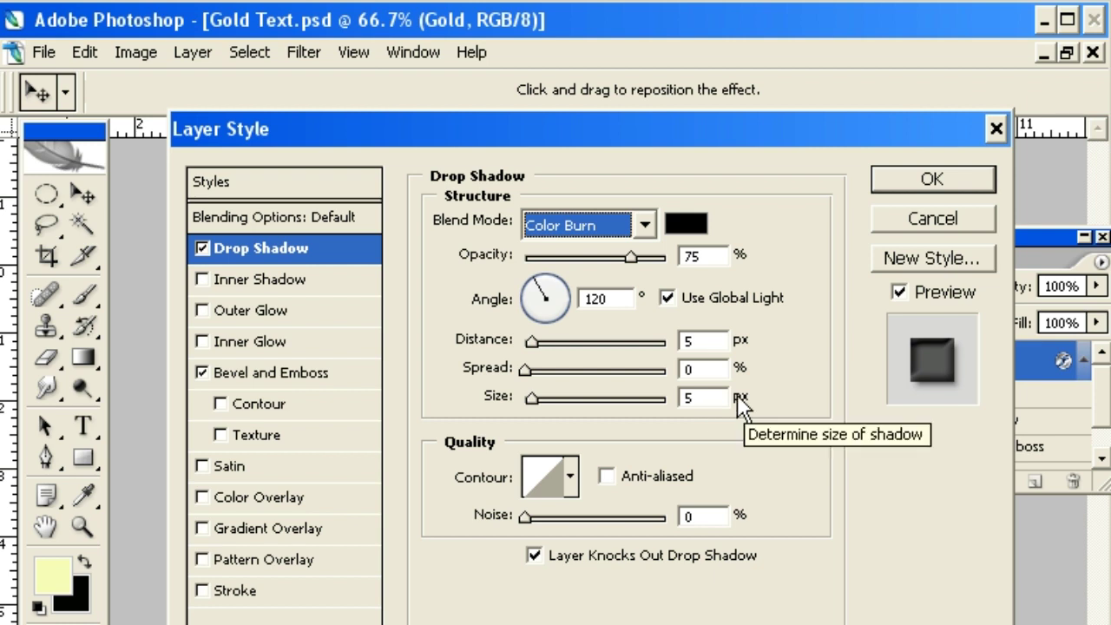
{"action": "left_click", "coordinate": [932, 179]}
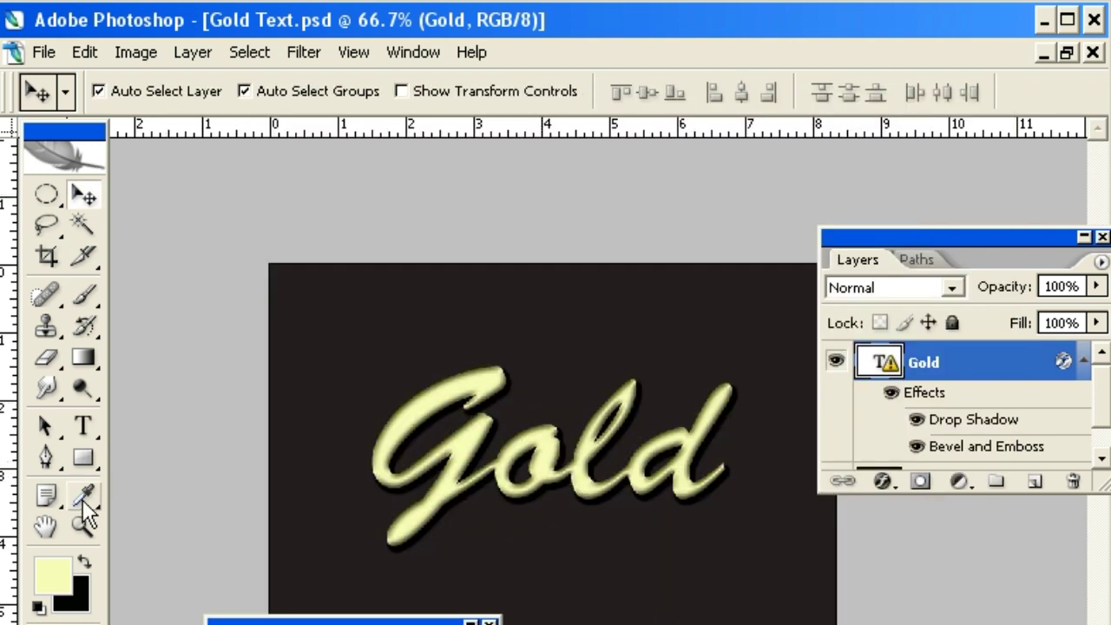
- Zoom the bevelled Gold text to 100% and hide all panels to view the finished image
{"action": "left_click", "coordinate": [82, 525]}
{"action": "left_click", "coordinate": [521, 447]}
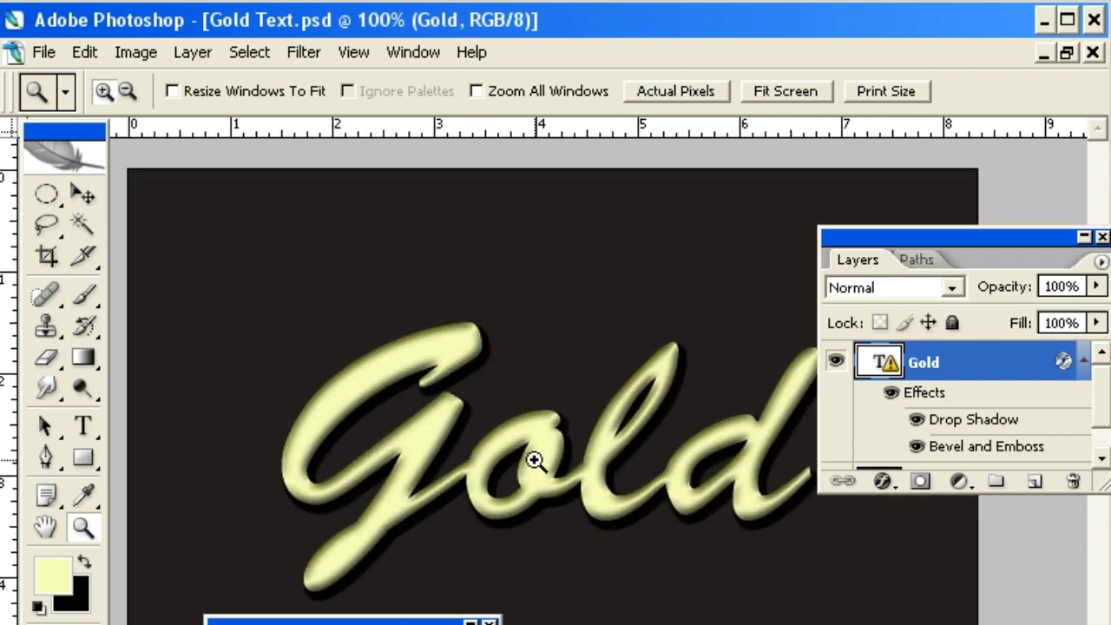
{"action": "key", "text": "Tab"}
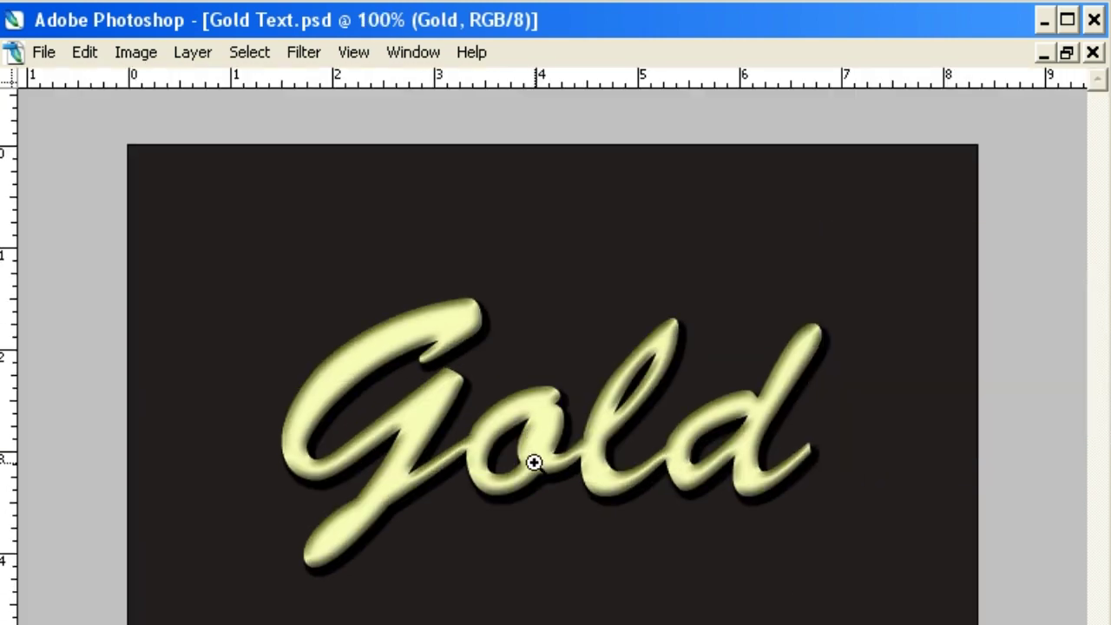